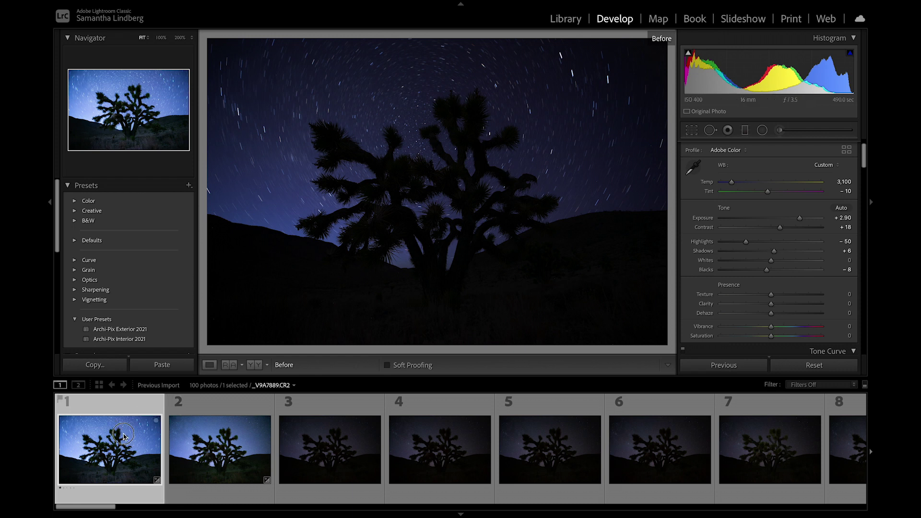
# Compare the edited star-trail photo with its original and the second photo, and open photo 1 (_V9A7889.CR2) in Adobe Photoshop 2021 for editing.
pyautogui.press('\\')
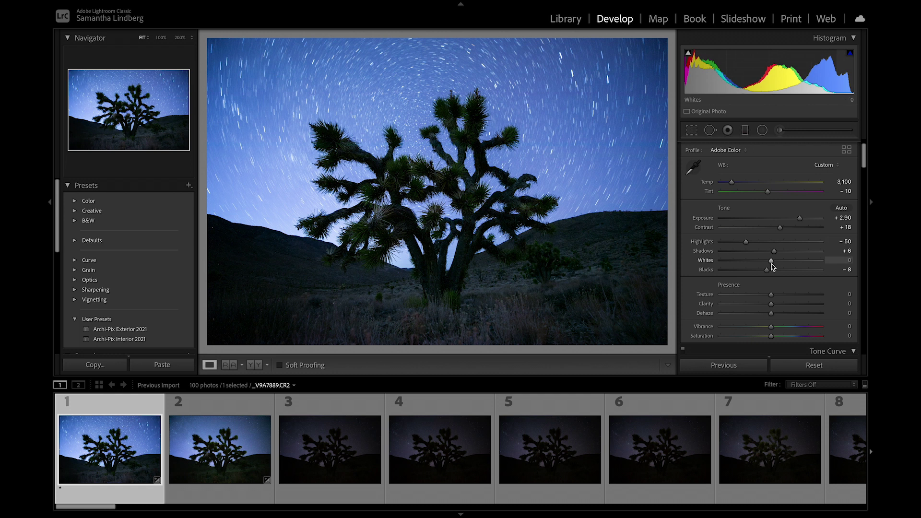
pyautogui.click(241, 436)
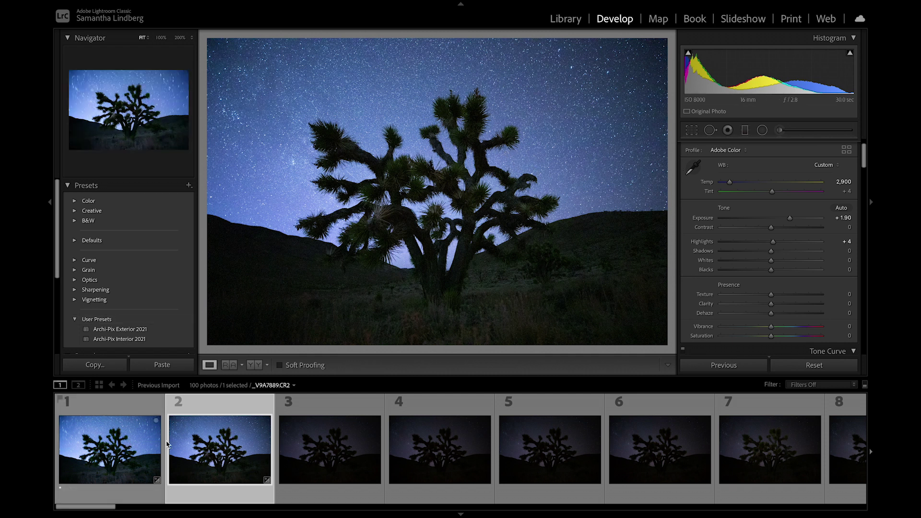
pyautogui.rightClick(130, 447)
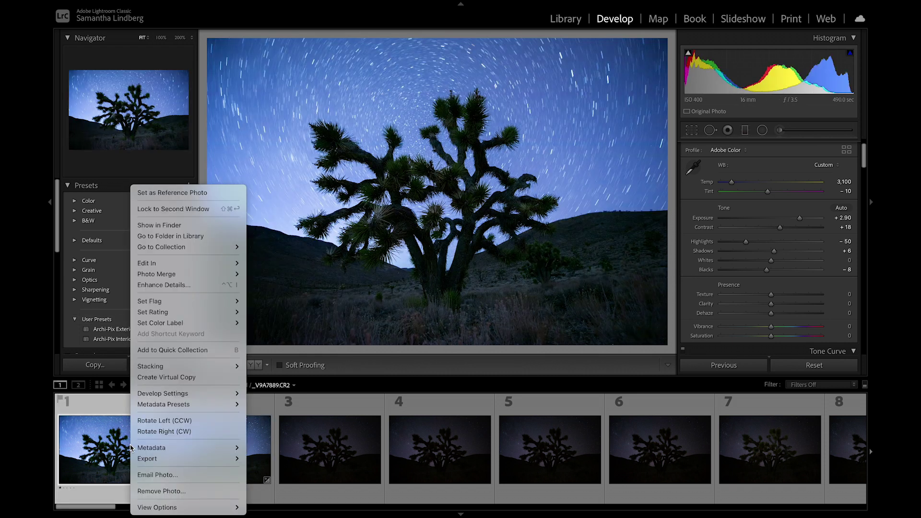
pyautogui.moveTo(209, 269)
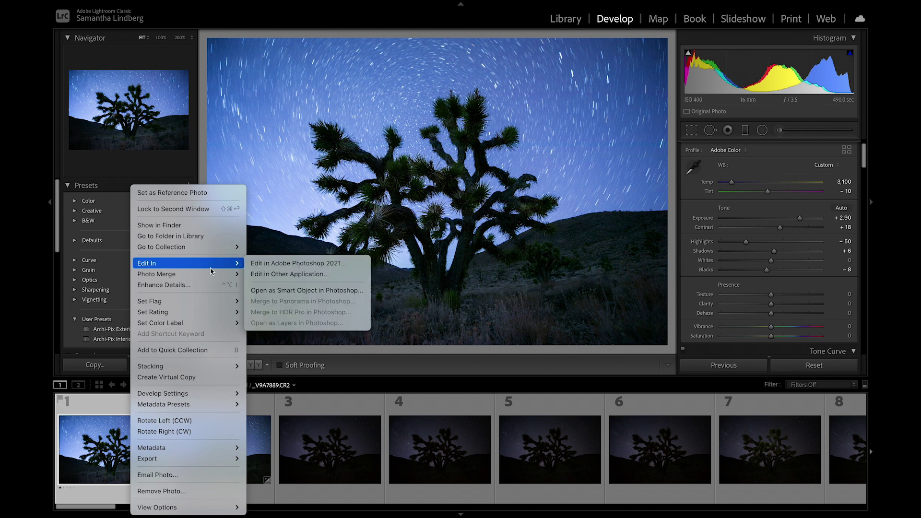
pyautogui.click(253, 262)
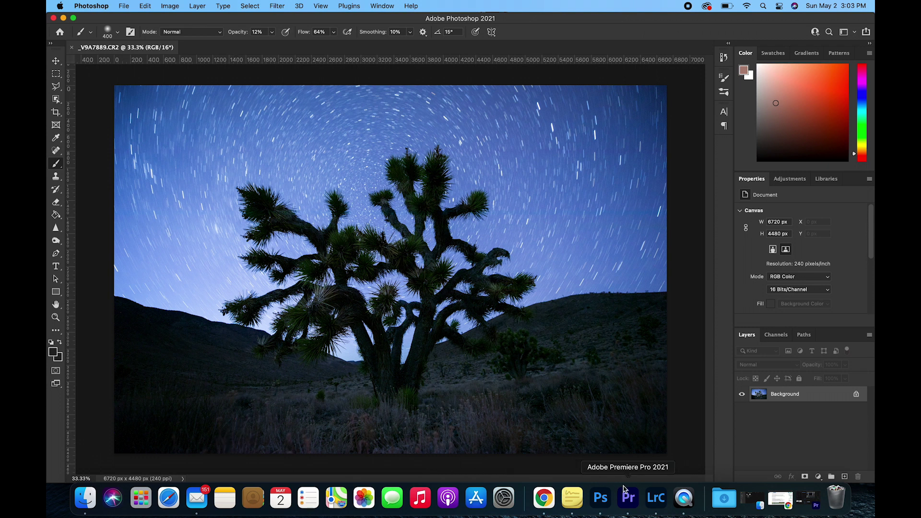
# Switch back to Lightroom Classic and synchronize all develop settings from photo 2 to every photo through 100.
pyautogui.click(657, 499)
pyautogui.click(221, 450)
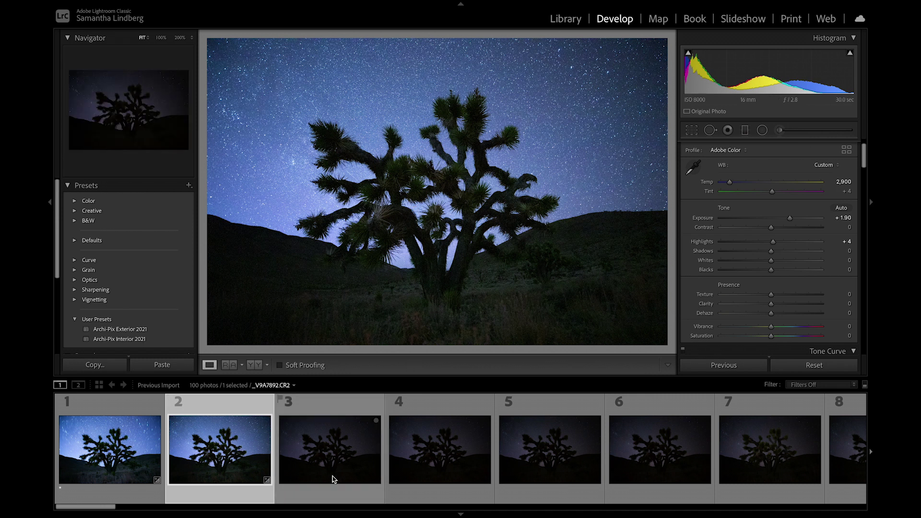
pyautogui.keyDown('shift'); pyautogui.click(811, 451); pyautogui.keyUp('shift')
pyautogui.click(754, 366)
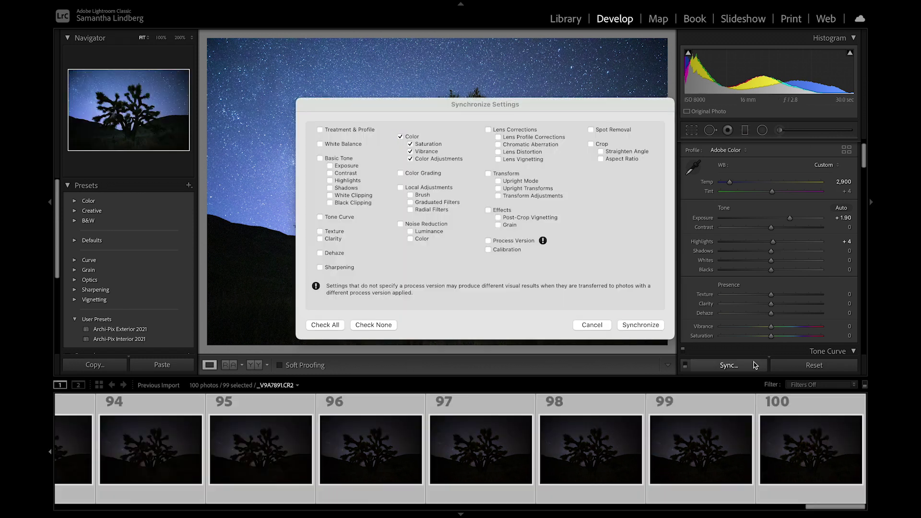
pyautogui.click(330, 326)
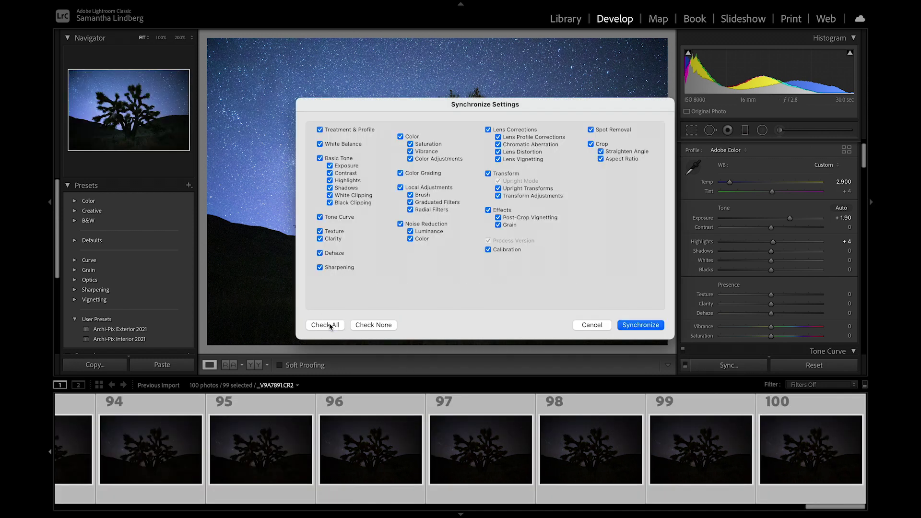
pyautogui.click(640, 325)
# Open the selected photos 2 to 100 as layers in a single Photoshop document.
pyautogui.scroll(5, 451, 444)
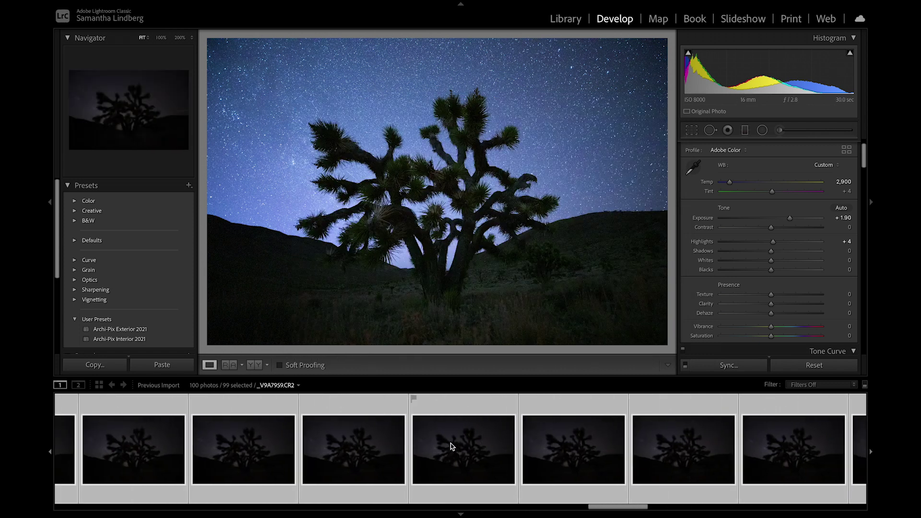
pyautogui.rightClick(451, 446)
pyautogui.moveTo(529, 265)
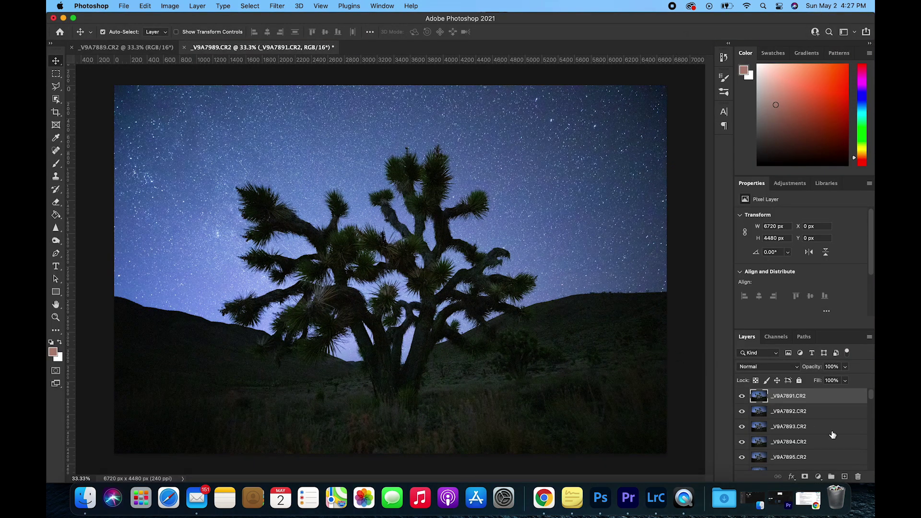
# Select all the photo layers in the stack and set their blend mode to Lighten.
pyautogui.scroll(-20, 832, 434)
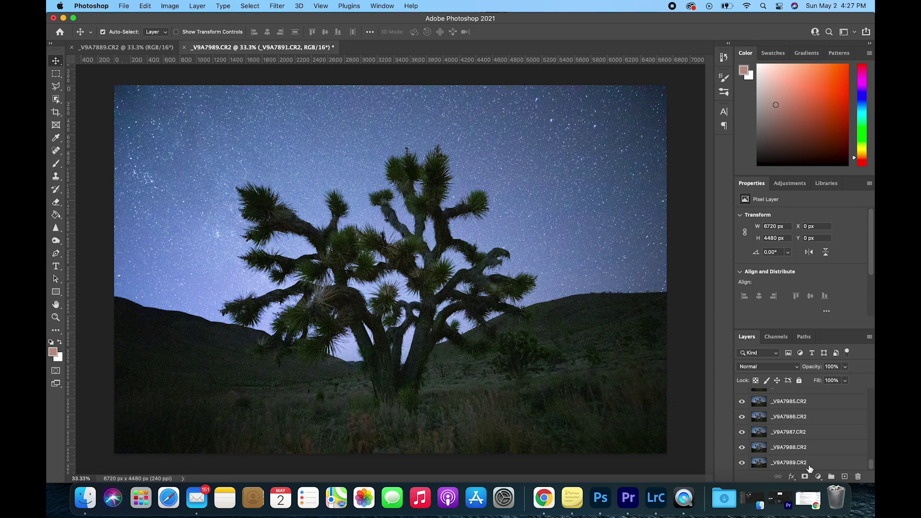
pyautogui.click(810, 465)
pyautogui.click(767, 367)
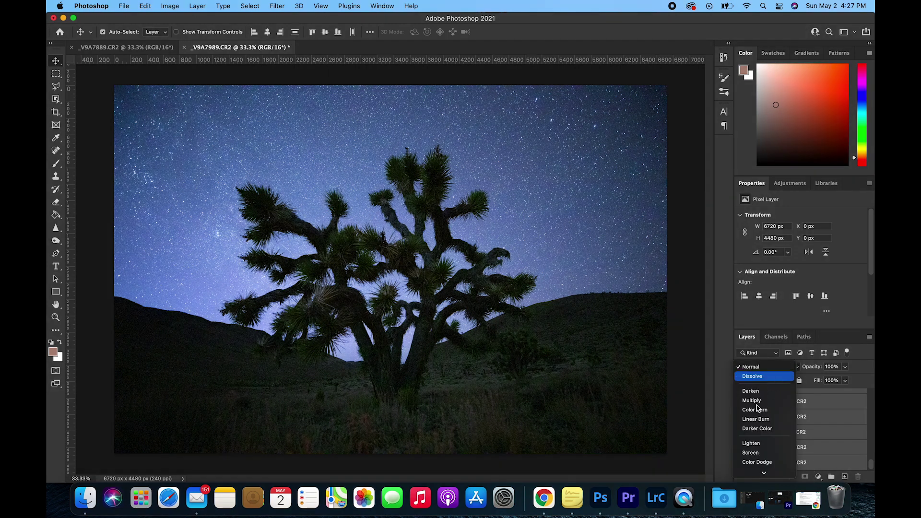
pyautogui.click(751, 444)
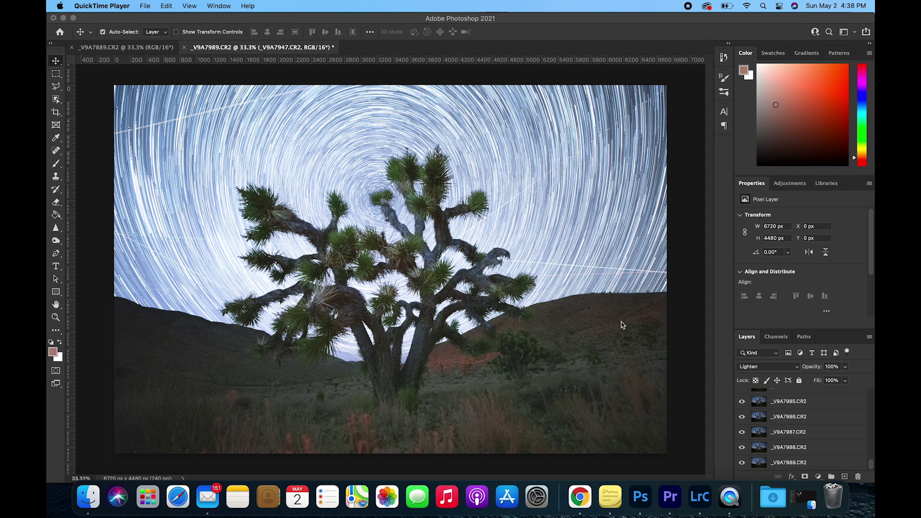
# Try a layer mask on the _V9A7986.CR2 layer with the Brush tool, and undo it.
pyautogui.click(806, 419)
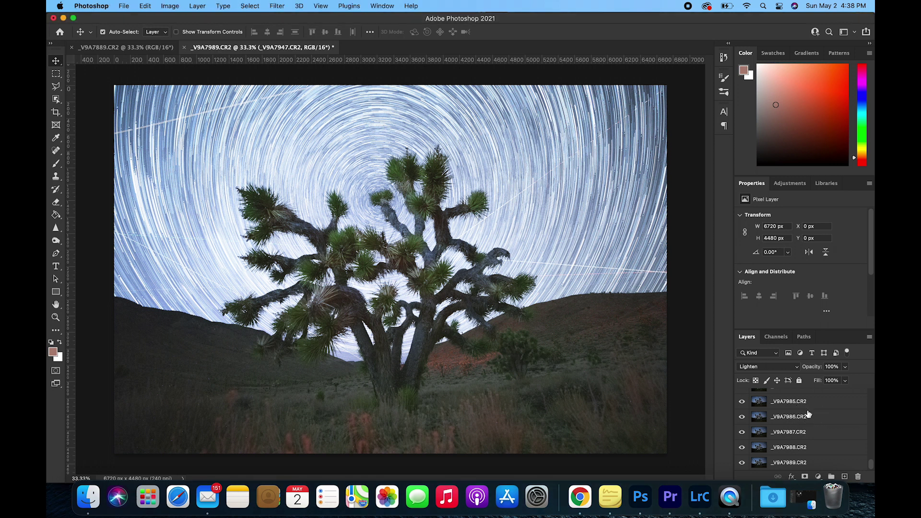
pyautogui.click(807, 415)
pyautogui.click(805, 476)
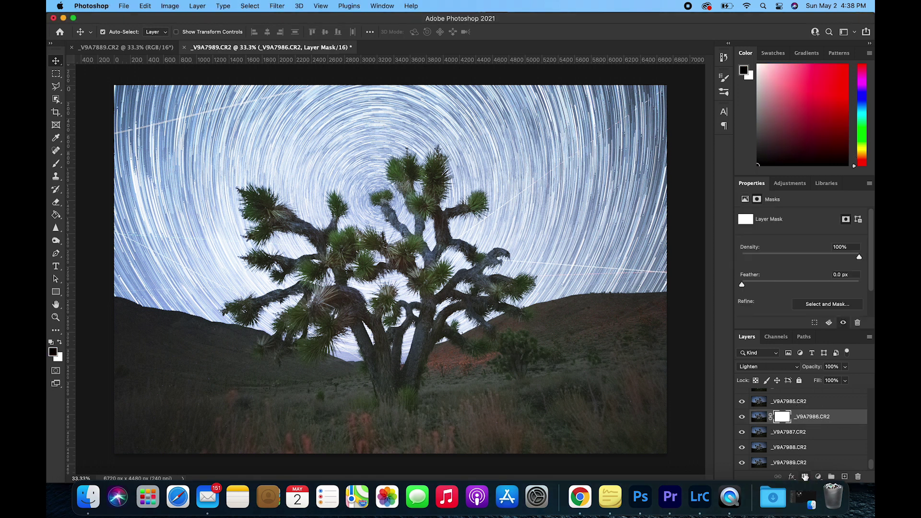
pyautogui.press('b')
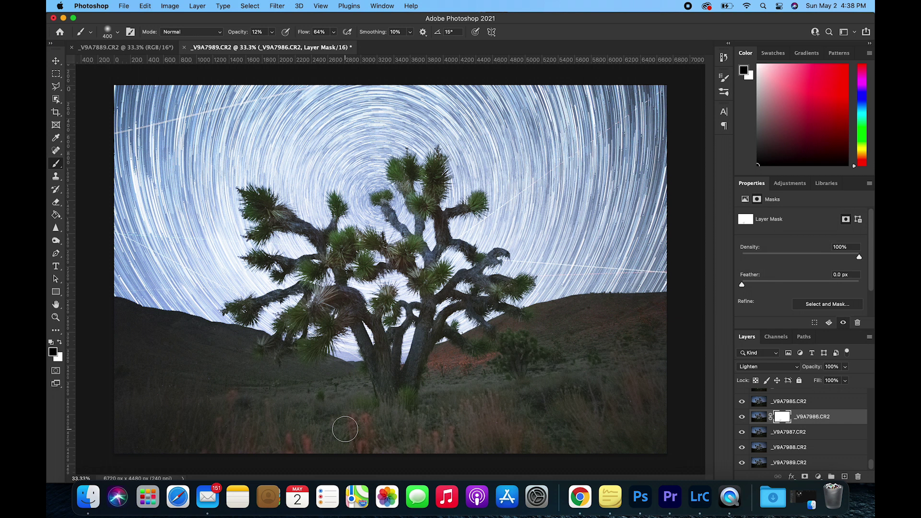
pyautogui.press('super+z')
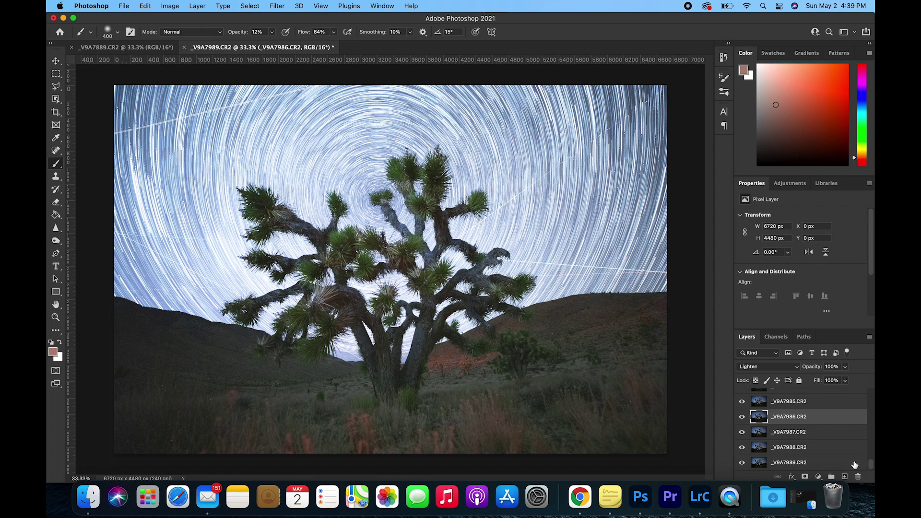
# Select all the stacked photo layers and merge them into one layer.
pyautogui.click(850, 463)
pyautogui.rightClick(821, 431)
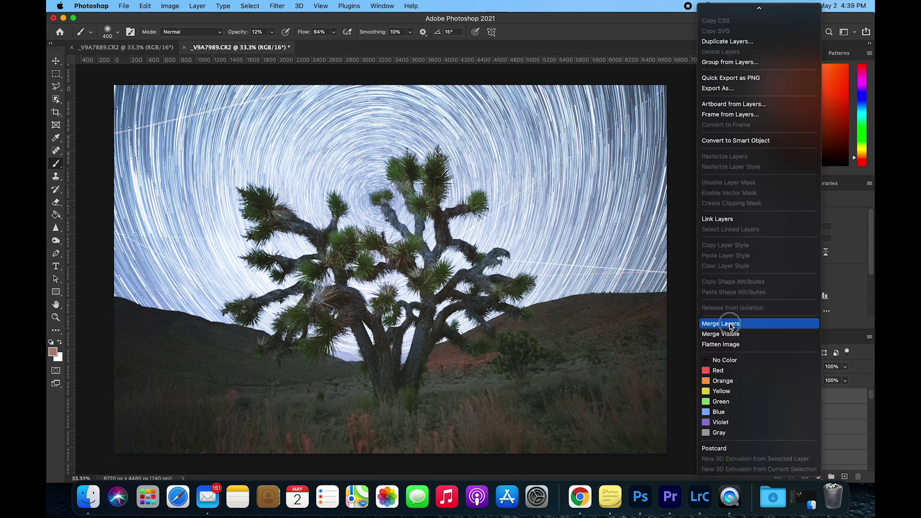
pyautogui.click(730, 327)
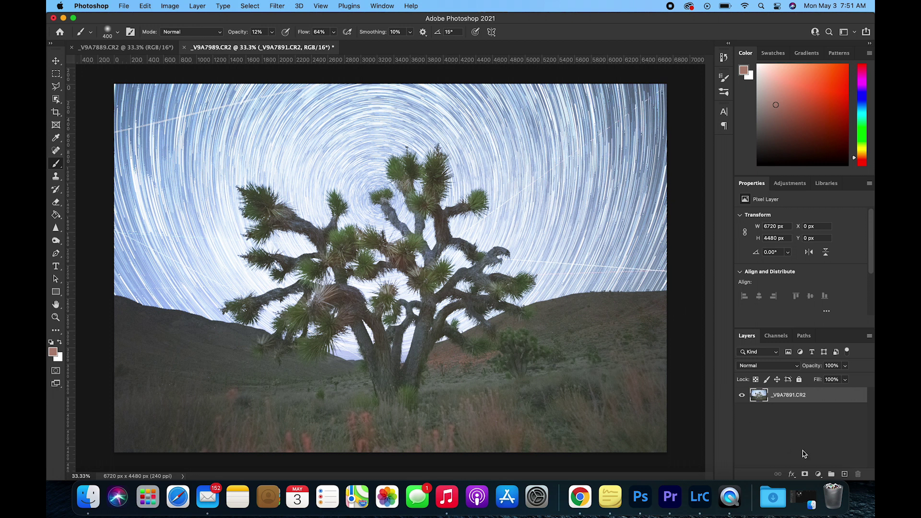
# Add a Brightness/Contrast adjustment layer with brightness -89 and contrast 92, and switch to the _V9A7889.CR2 document to compare.
pyautogui.click(820, 474)
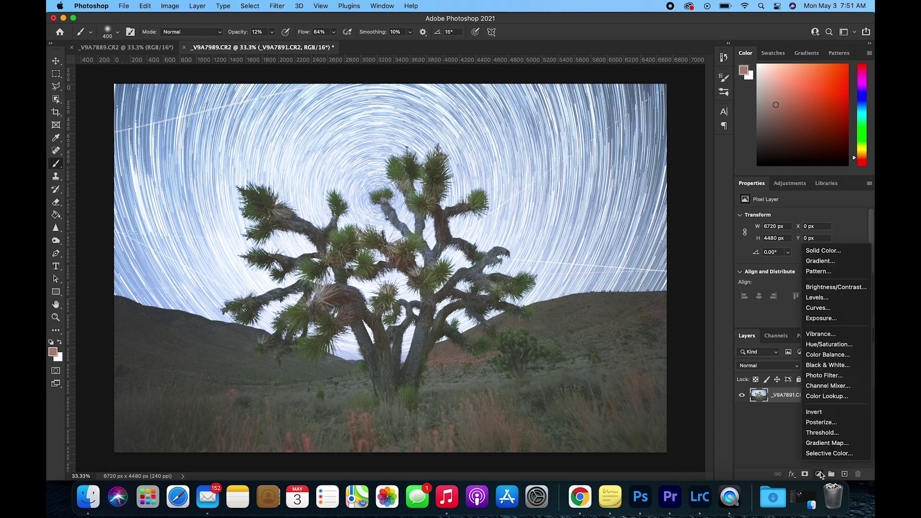
pyautogui.click(835, 287)
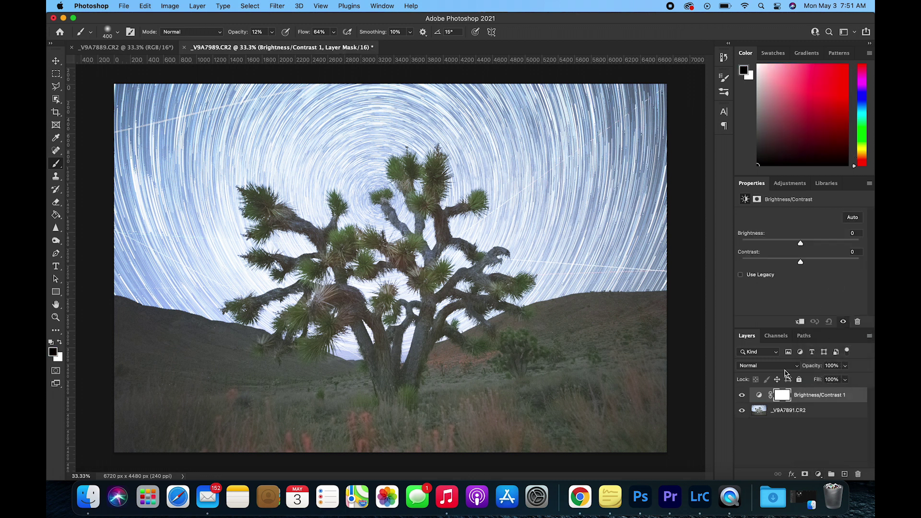
pyautogui.click(759, 395)
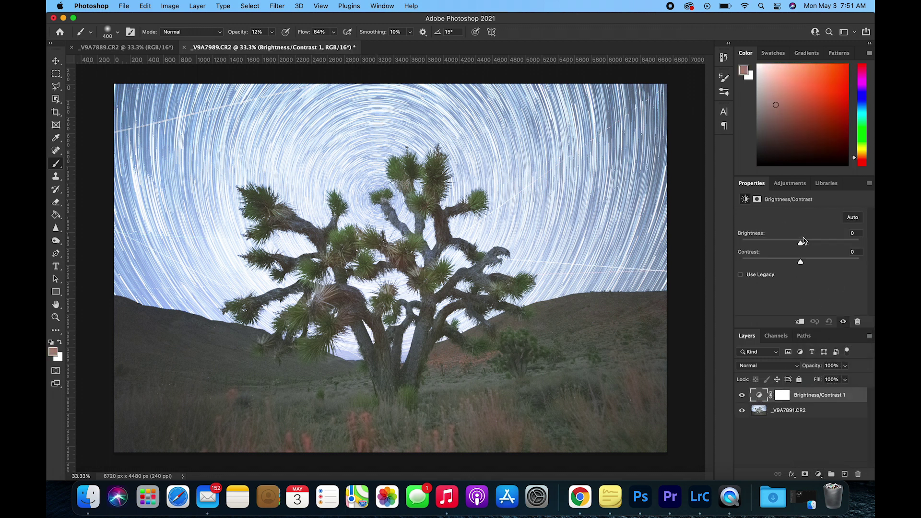
pyautogui.moveTo(801, 245); pyautogui.dragTo(780, 245)
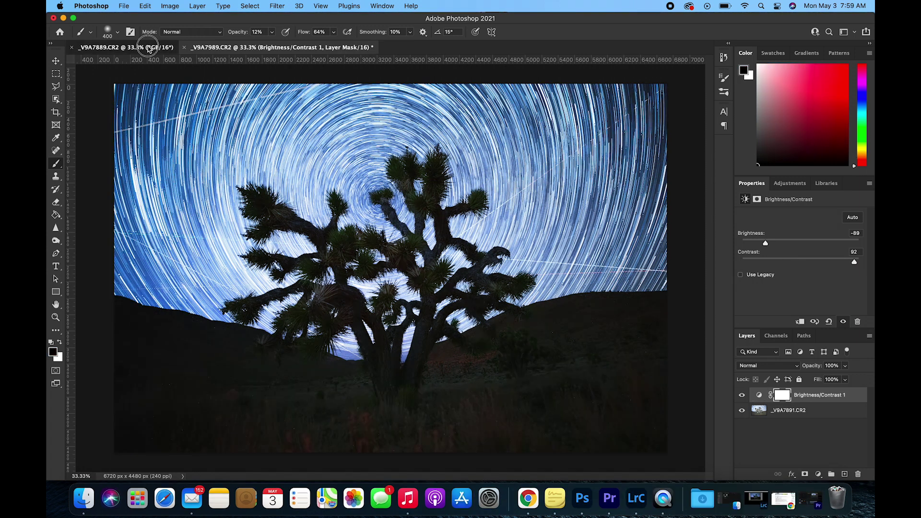
pyautogui.click(148, 48)
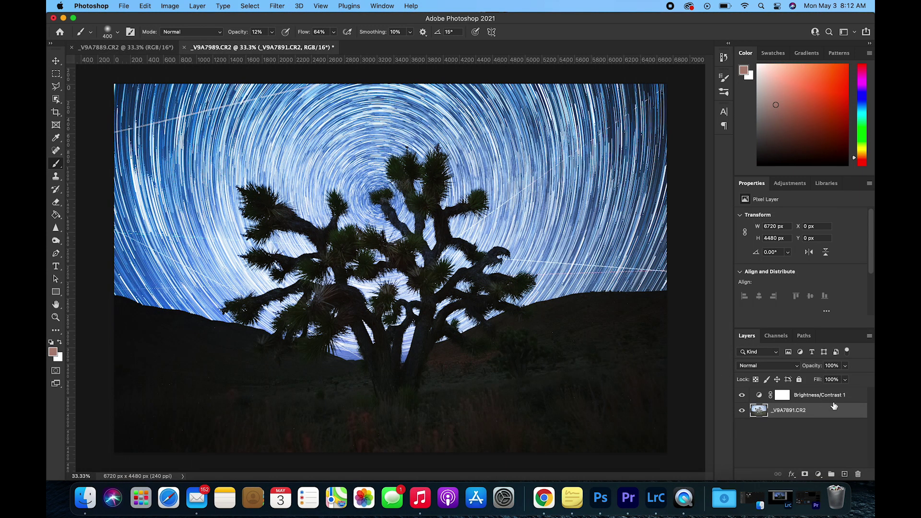
# Duplicate the merged _V9A7891.CR2 layer and remove the long double light streak across the upper-left sky with the Spot Healing Brush.
pyautogui.moveTo(834, 406); pyautogui.dragTo(844, 473)
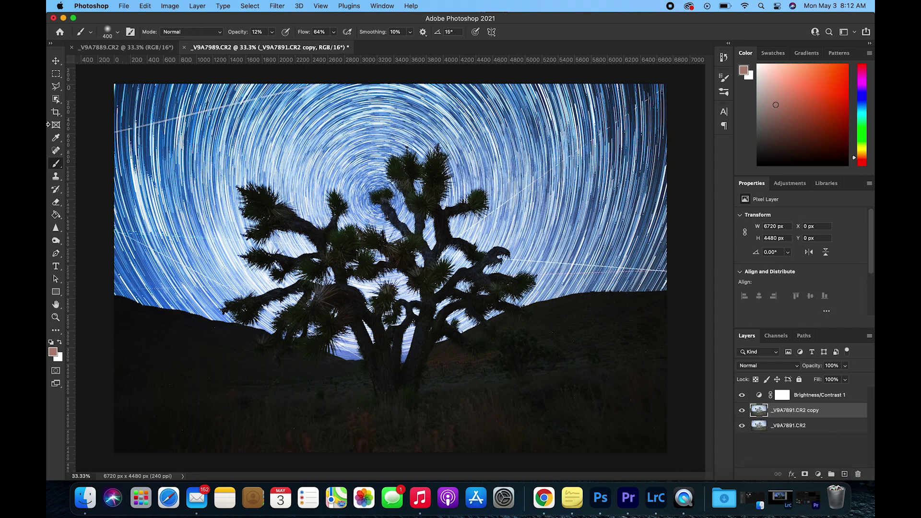
pyautogui.click(56, 151)
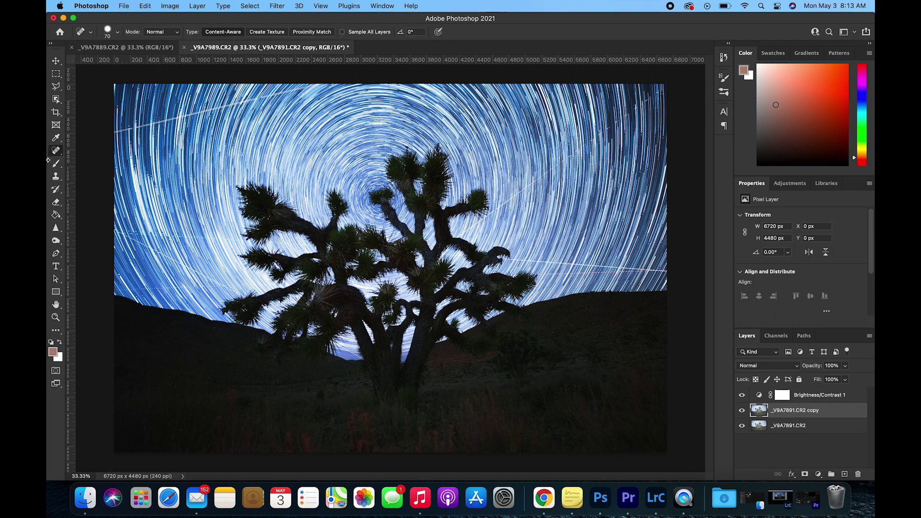
pyautogui.press('z')
pyautogui.click(196, 138)
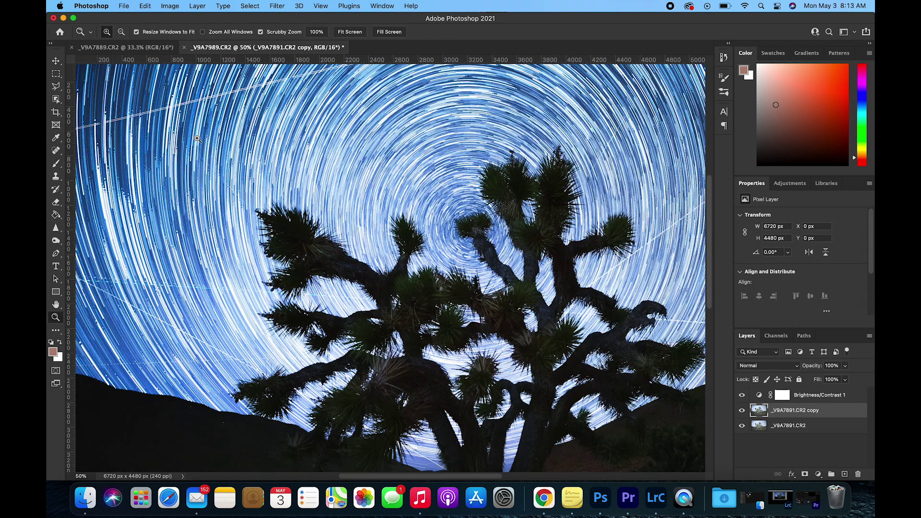
pyautogui.click(196, 138)
pyautogui.scroll(-3, 196, 138)
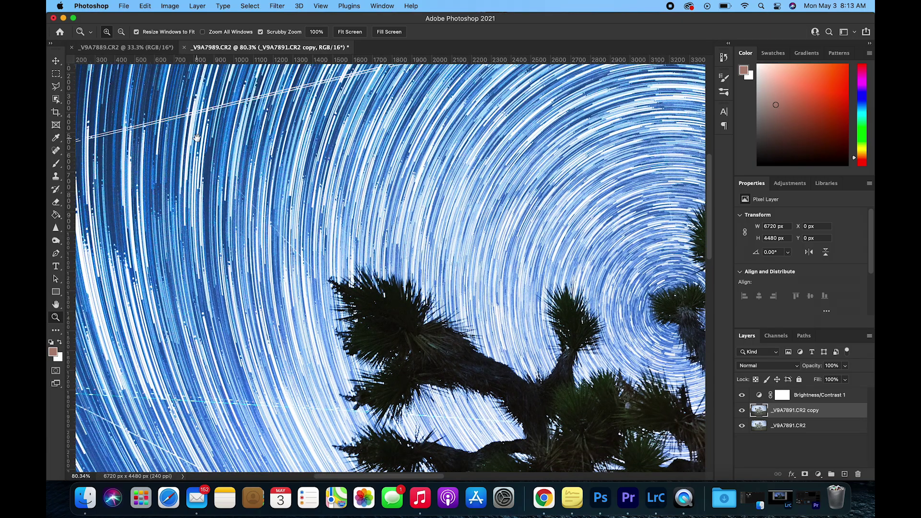
pyautogui.moveTo(197, 138)
pyautogui.mouseDown()
pyautogui.moveTo(327, 238)
pyautogui.moveTo(287, 270)
pyautogui.mouseUp()
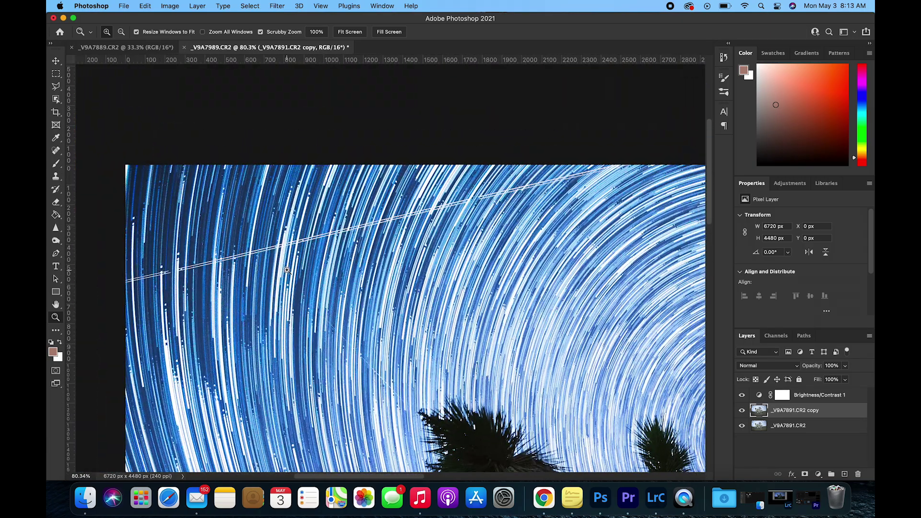
pyautogui.press('j')
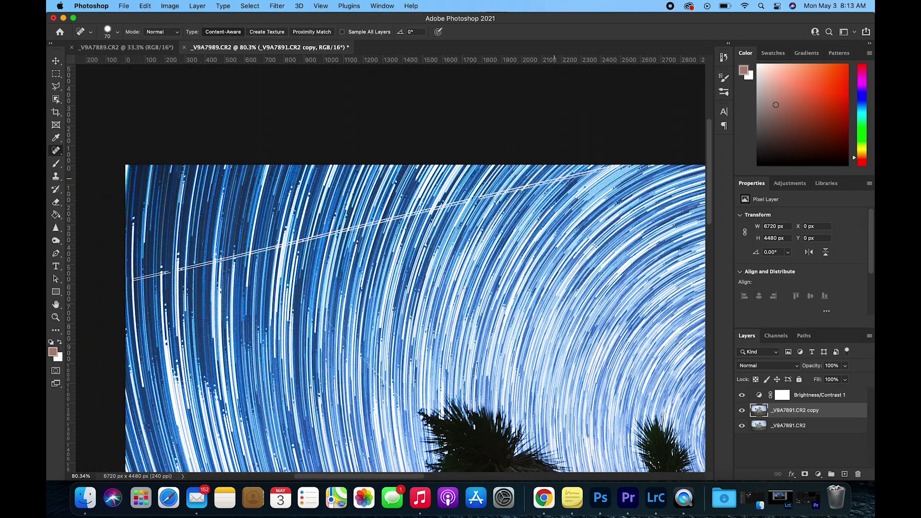
pyautogui.keyDown('shift'); pyautogui.click(626, 163); pyautogui.keyUp('shift')
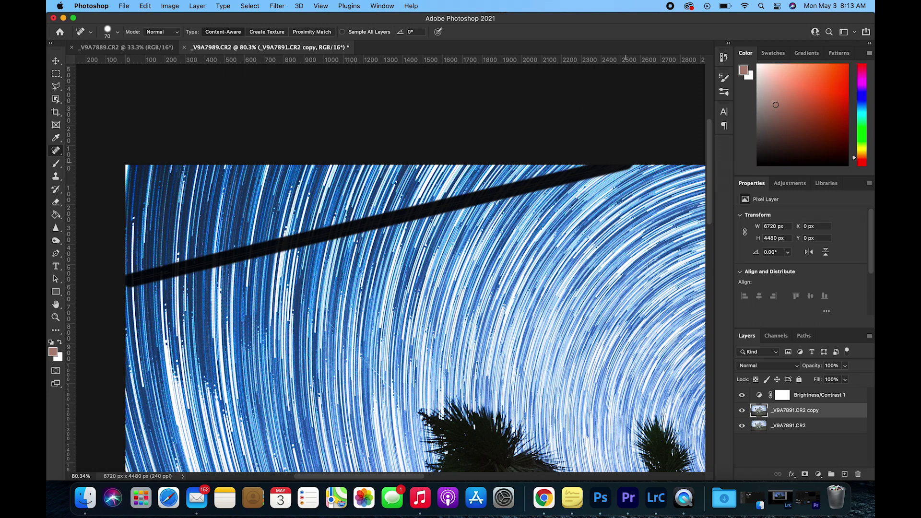
# Reduce the healing brush to 40 px and heal out the diagonal light streak in the sky to the tree's upper right.
pyautogui.hscroll(15, 626, 163)
pyautogui.scroll(-2, 626, 163)
pyautogui.press('[')
pyautogui.press('[')
pyautogui.press('[')
pyautogui.click(222, 288)
pyautogui.keyDown('shift'); pyautogui.click(359, 76); pyautogui.keyUp('shift')
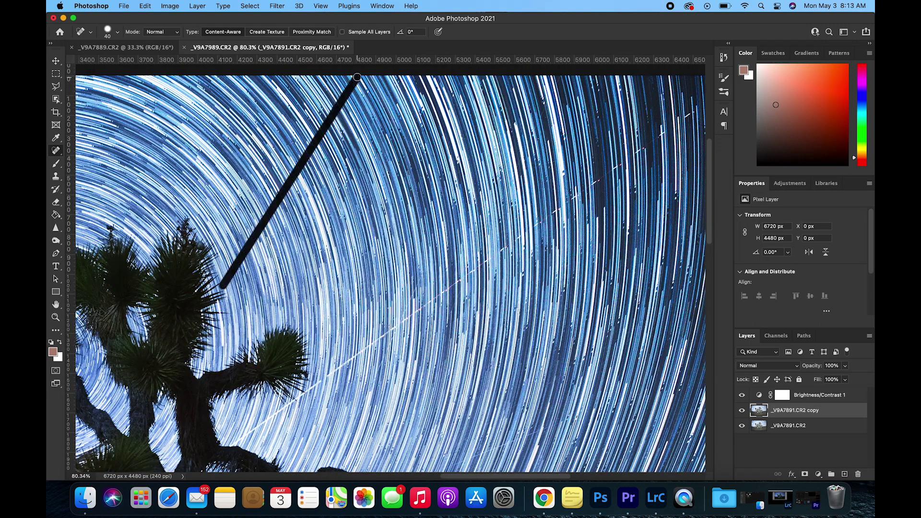
pyautogui.keyDown('shift'); pyautogui.click(695, 110); pyautogui.keyUp('shift')
# Heal out the thin light streaks in the sky between the tree's right branches and the hill.
pyautogui.moveTo(634, 237); pyautogui.dragTo(569, 62)
pyautogui.click(179, 313)
pyautogui.keyDown('shift'); pyautogui.click(137, 310); pyautogui.keyUp('shift')
pyautogui.click(283, 320)
pyautogui.keyDown('shift'); pyautogui.click(671, 351); pyautogui.keyUp('shift')
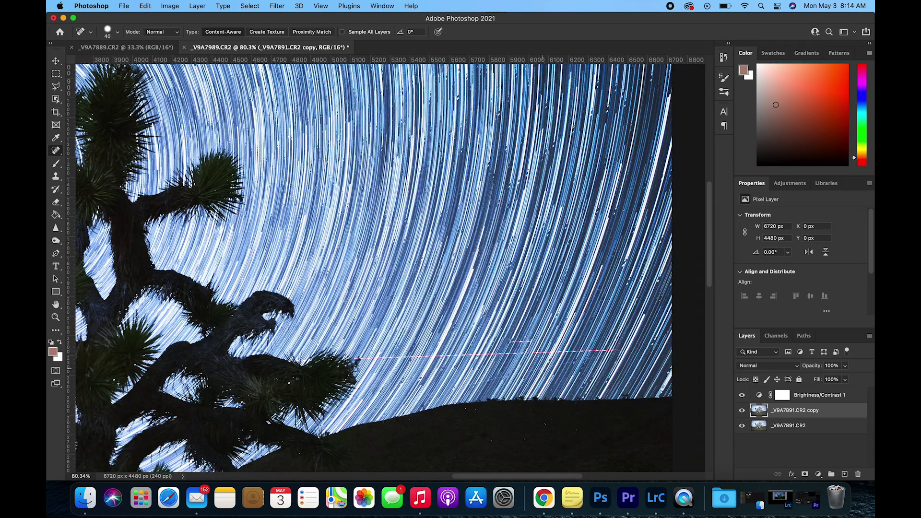
# Heal out the faint dashed streaks in the sky to the left of the tree.
pyautogui.hscroll(-10, 542, 350)
pyautogui.scroll(-3, 542, 350)
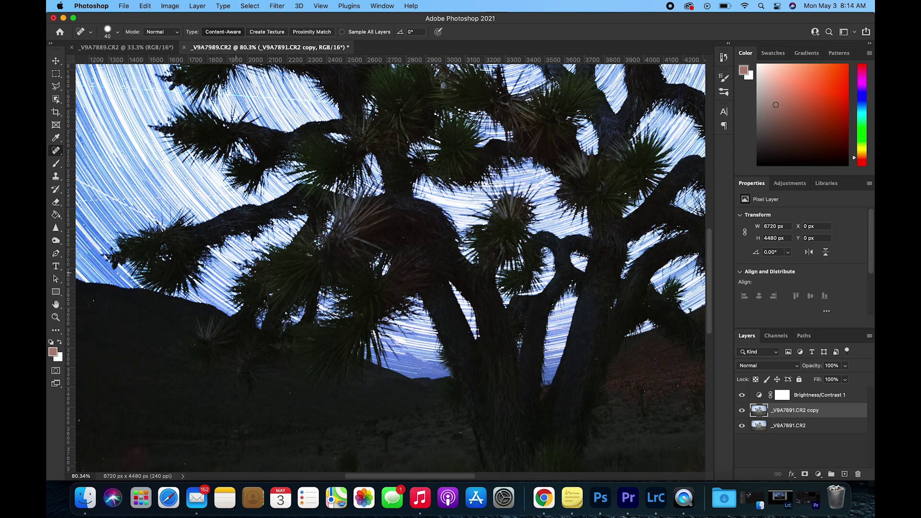
pyautogui.scroll(8, 236, 271)
pyautogui.hscroll(-12, 230, 278)
pyautogui.hscroll(5, 229, 284)
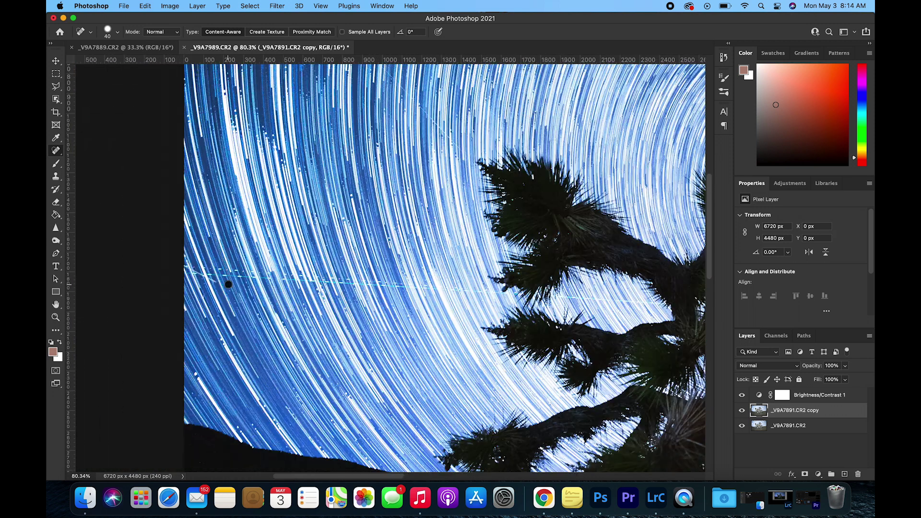
pyautogui.scroll(5, 582, 278)
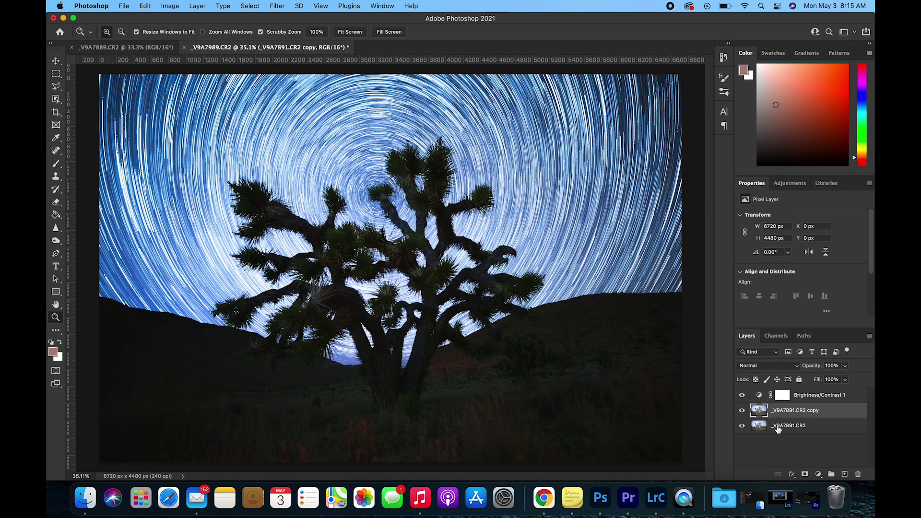
# Compare the sky with and without the healed streaks by toggling the visibility of the _V9A7891.CR2 copy layer.
pyautogui.click(743, 411)
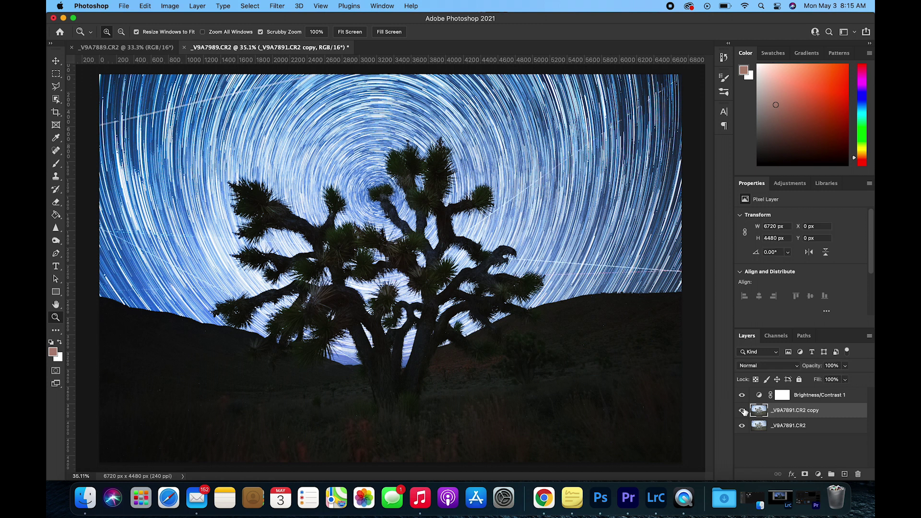
pyautogui.click(742, 410)
pyautogui.click(743, 411)
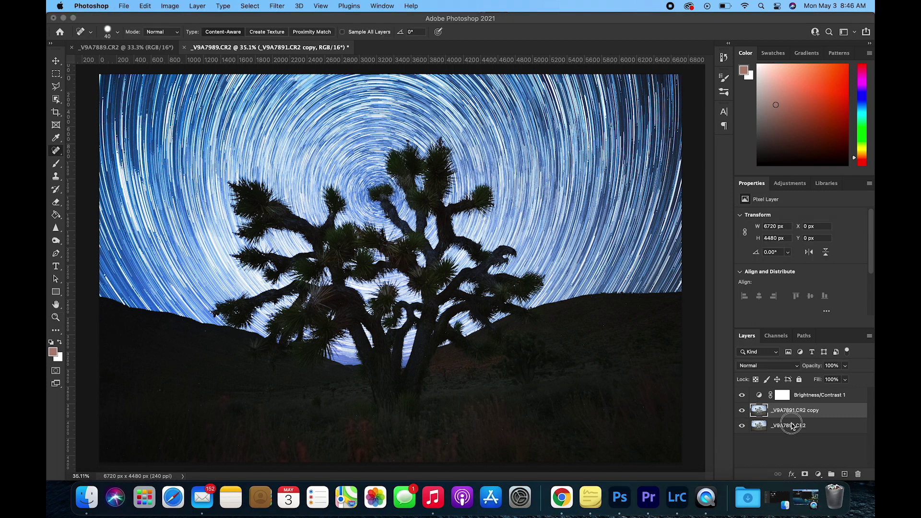
# Merge the Brightness/Contrast 1, _V9A7891.CR2 copy and _V9A7891.CR2 layers into a single layer.
pyautogui.click(789, 426)
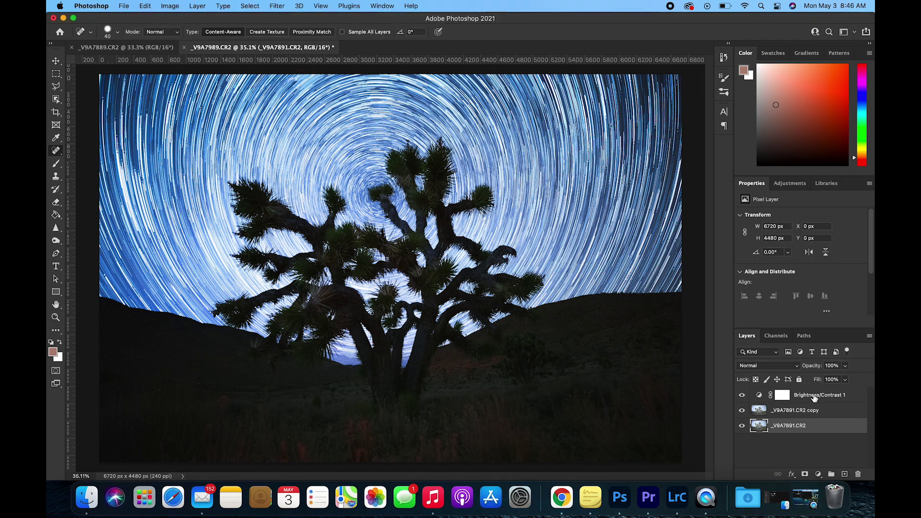
pyautogui.keyDown('shift'); pyautogui.click(814, 398); pyautogui.keyUp('shift')
pyautogui.rightClick(815, 396)
pyautogui.scroll(-5, 743, 408)
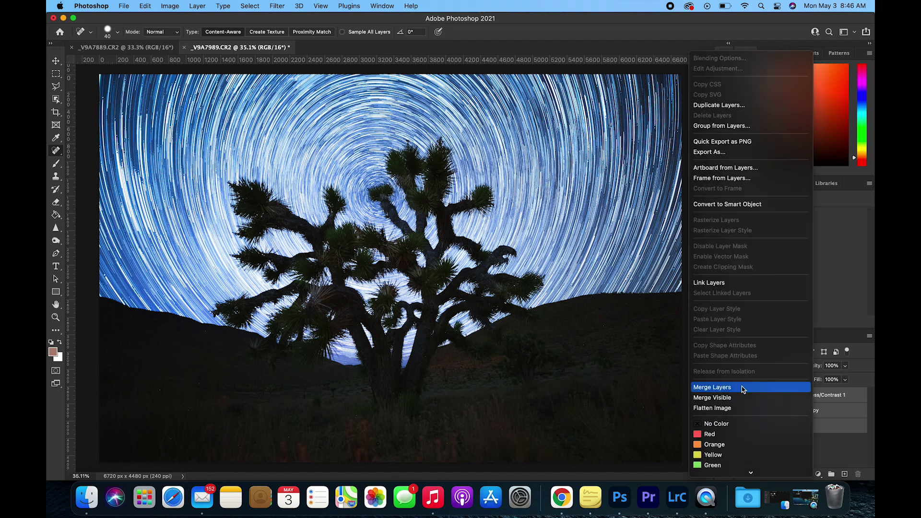
pyautogui.click(743, 390)
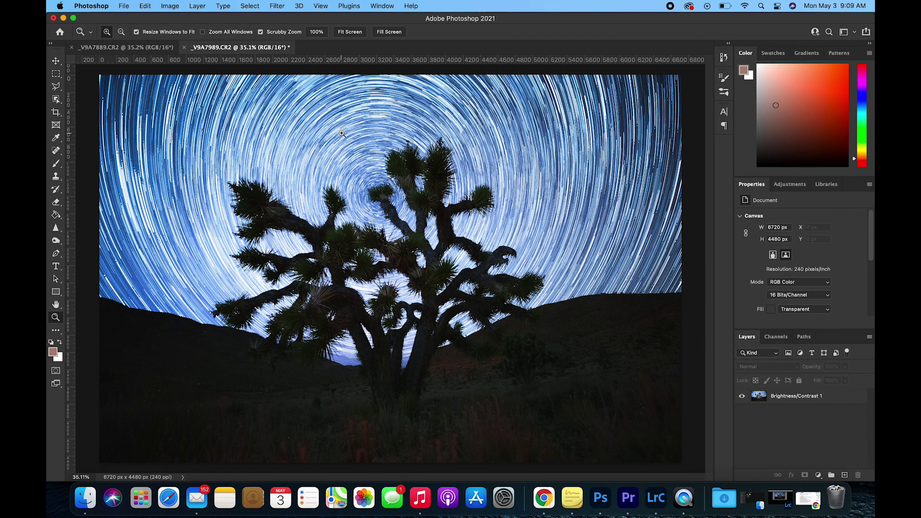
# Apply the Dust & Scratches filter to the _V9A7889.CR2 image with a radius of 2 pixels and a raised threshold.
pyautogui.click(115, 48)
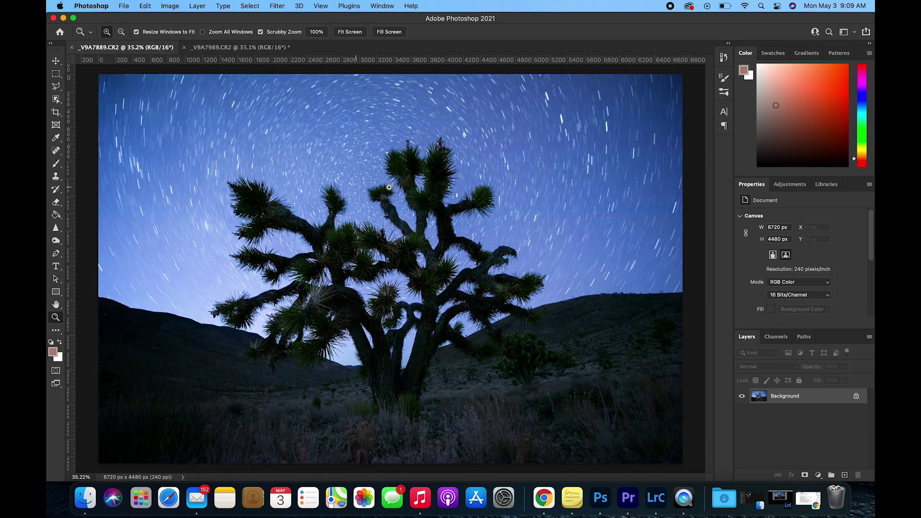
pyautogui.moveTo(482, 213); pyautogui.dragTo(444, 316)
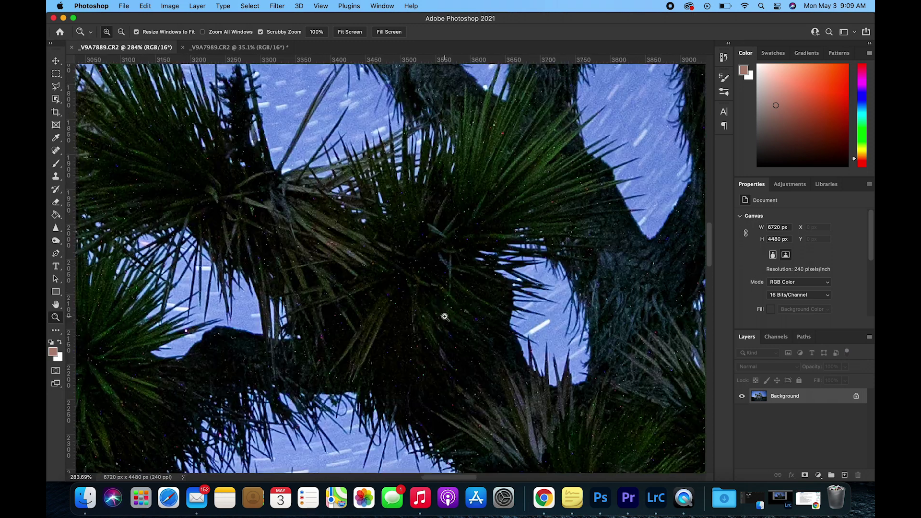
pyautogui.click(279, 7)
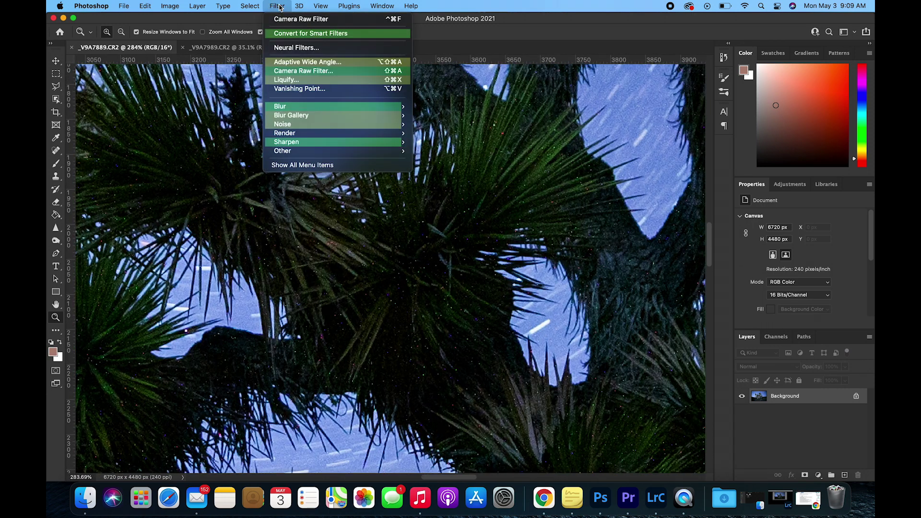
pyautogui.moveTo(396, 125)
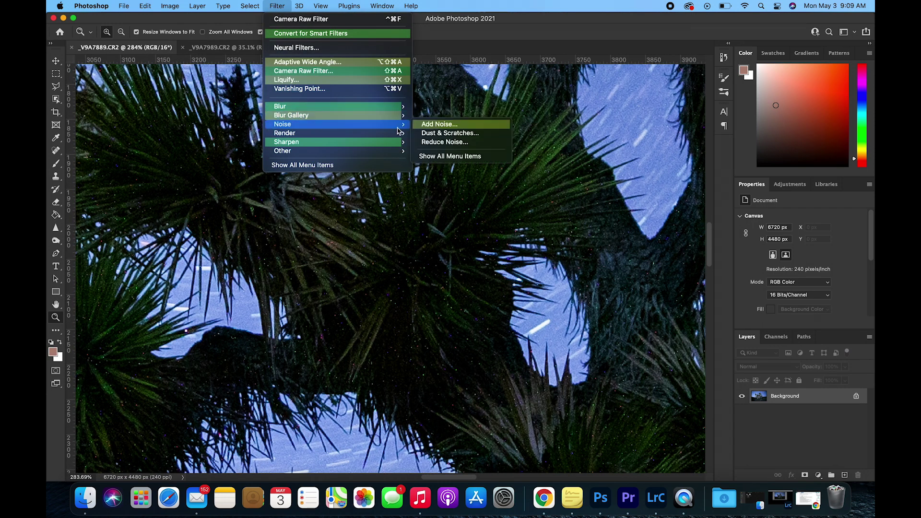
pyautogui.click(425, 133)
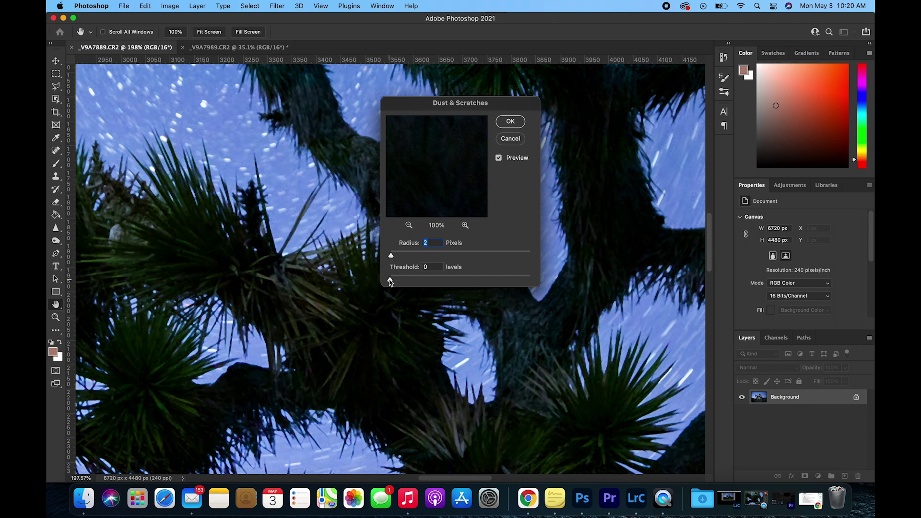
pyautogui.moveTo(390, 282); pyautogui.dragTo(408, 282)
pyautogui.moveTo(409, 281); pyautogui.dragTo(412, 280)
pyautogui.click(510, 122)
pyautogui.press('z')
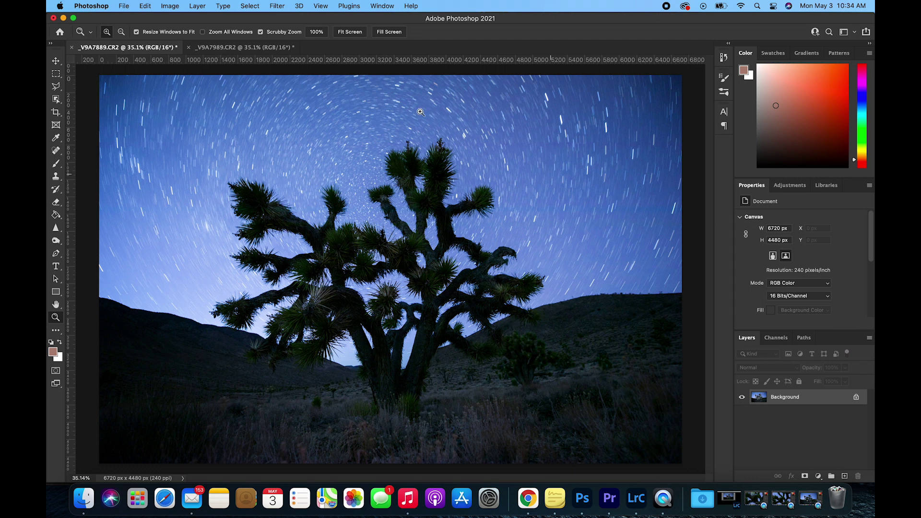
# Unlock the Background layer of _V9A7889.CR2 and copy it into the _V9A7989.CR2 document with the Move tool.
pyautogui.click(297, 50)
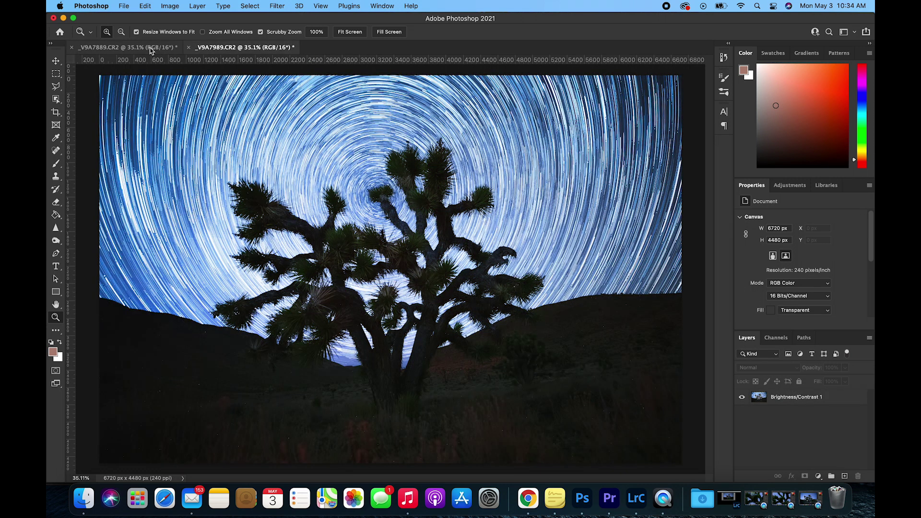
pyautogui.click(137, 49)
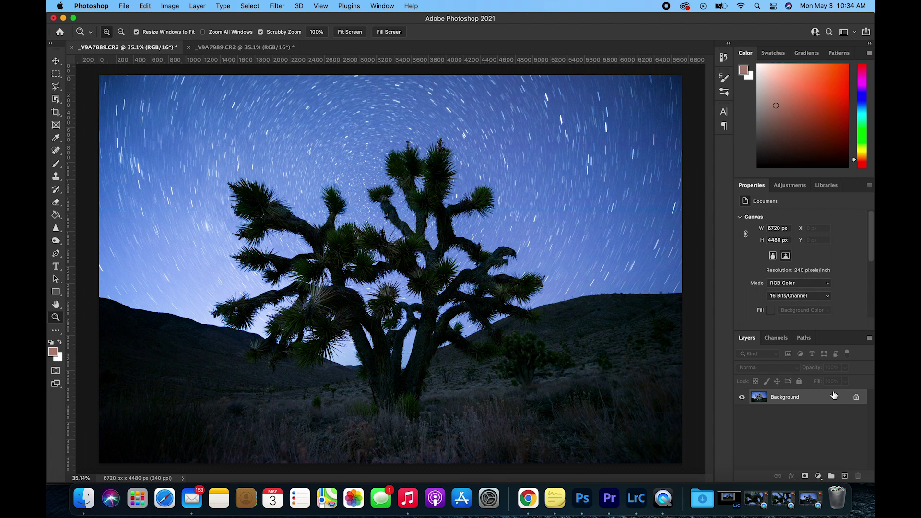
pyautogui.click(856, 397)
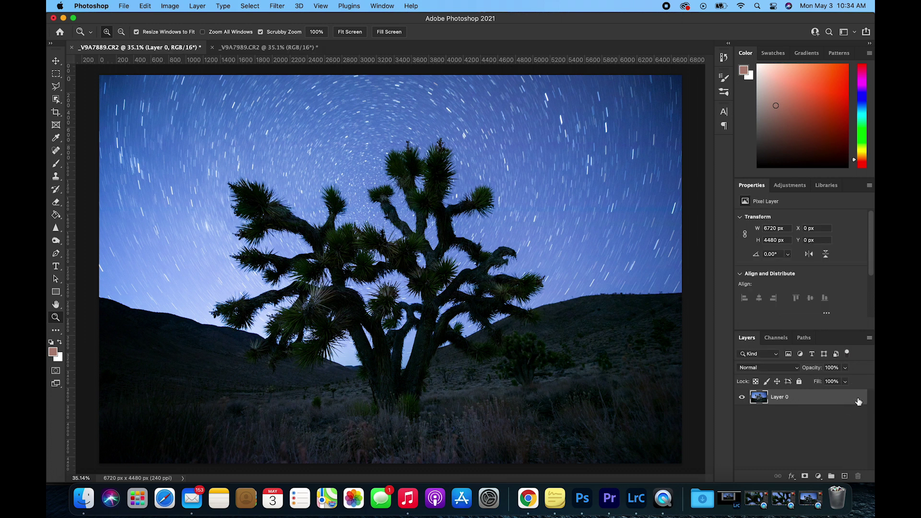
pyautogui.click(58, 60)
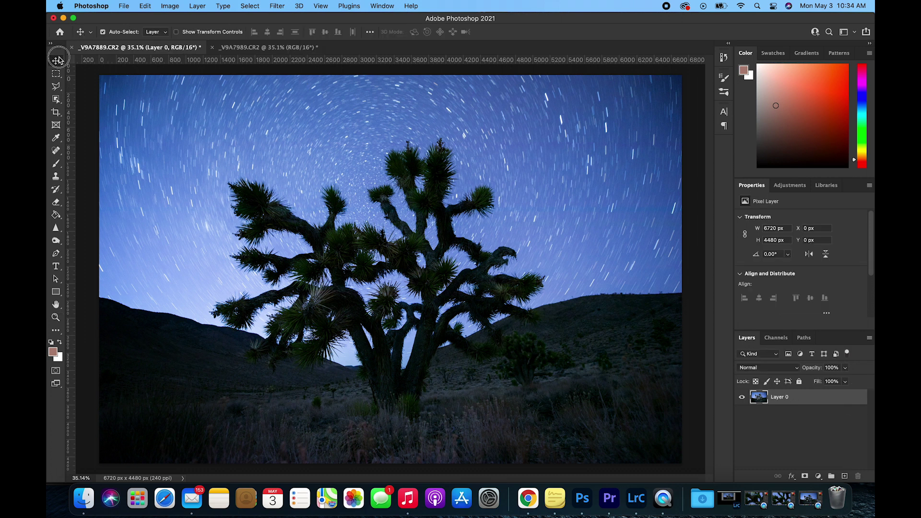
pyautogui.moveTo(253, 166); pyautogui.dragTo(202, 144)
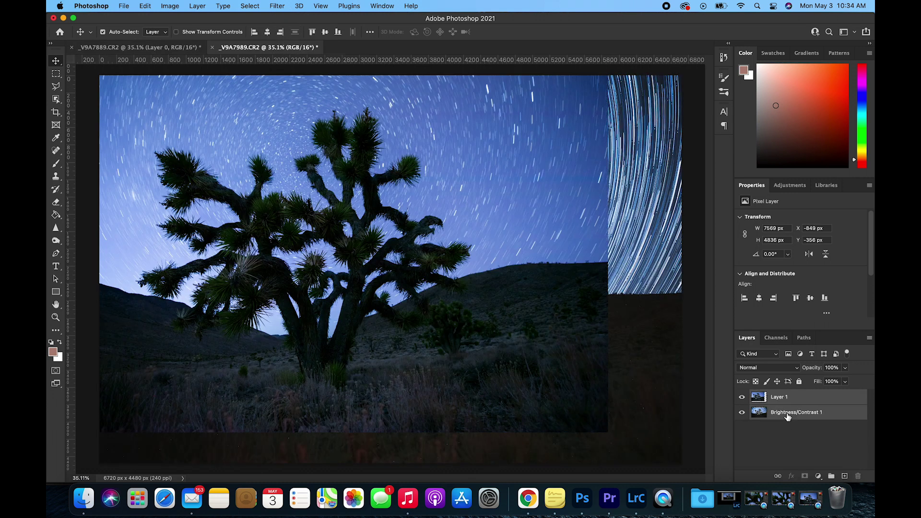
# Auto-align Layer 1 with the Brightness/Contrast 1 star-trail layer using the Auto projection.
pyautogui.click(142, 7)
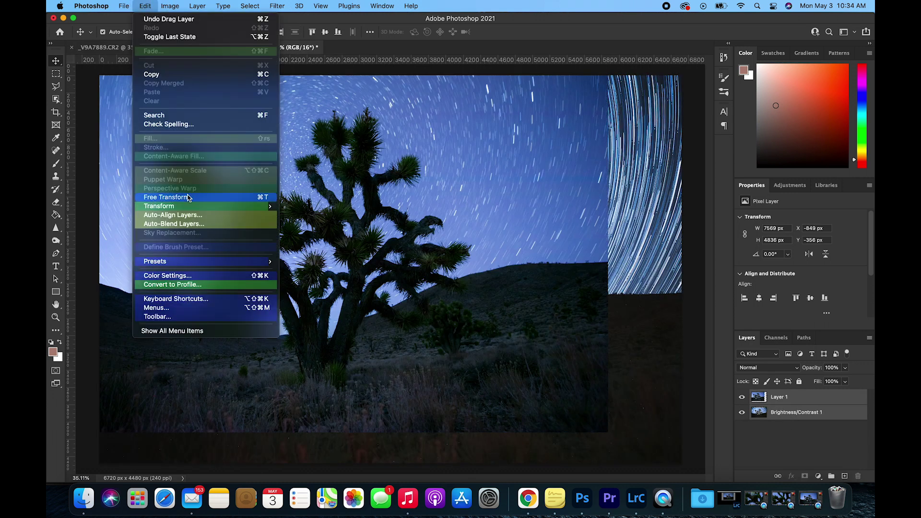
pyautogui.click(187, 214)
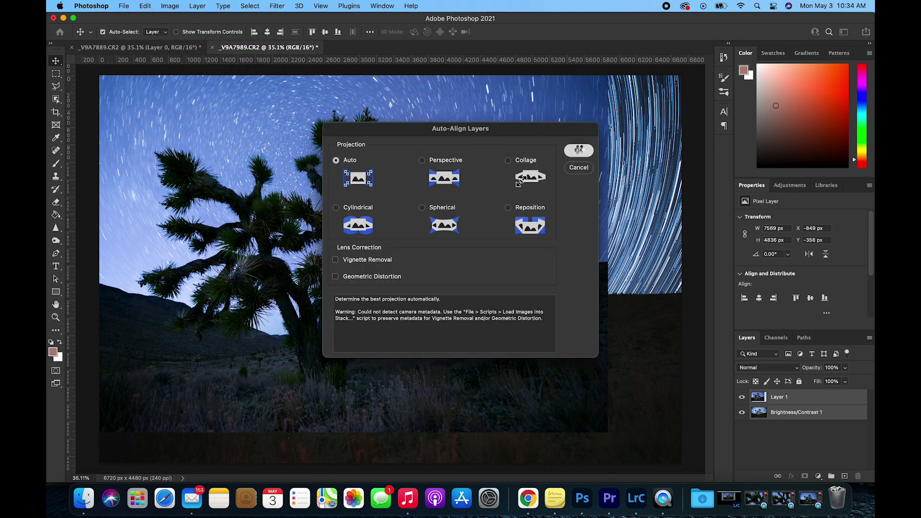
pyautogui.click(579, 150)
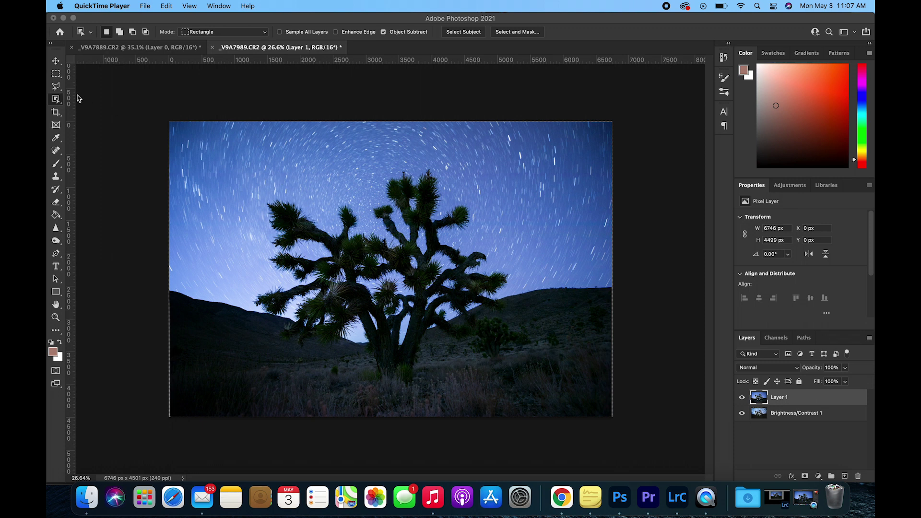
# Select the Joshua tree on Layer 1 with Select Subject and extend the selection over the hills and foreground in Select and Mask.
pyautogui.click(57, 102)
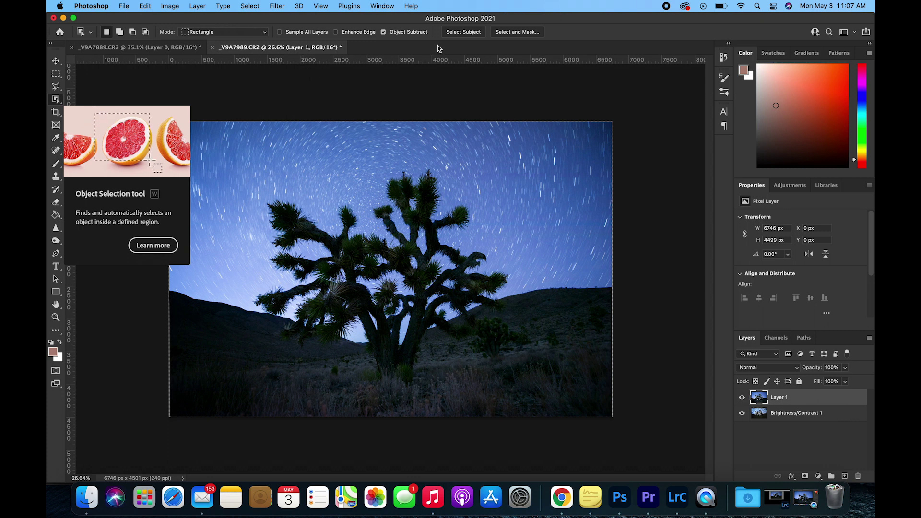
pyautogui.click(470, 33)
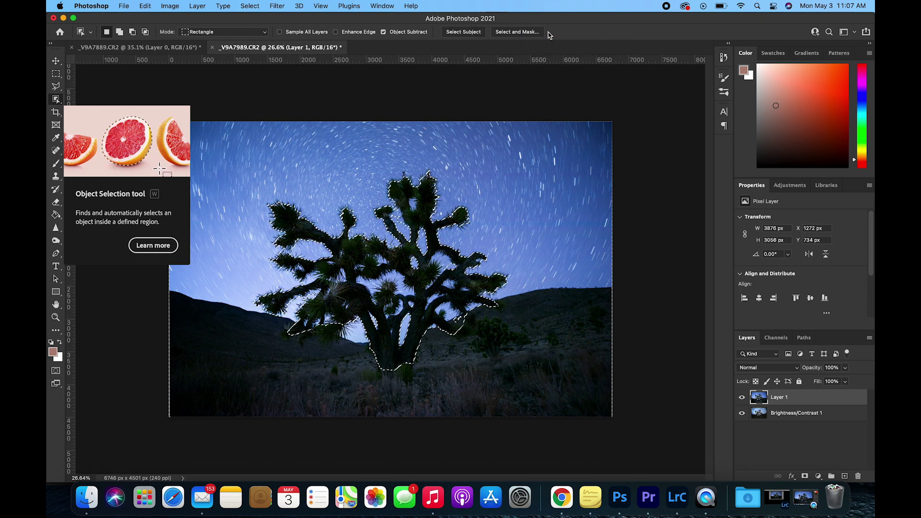
pyautogui.click(526, 34)
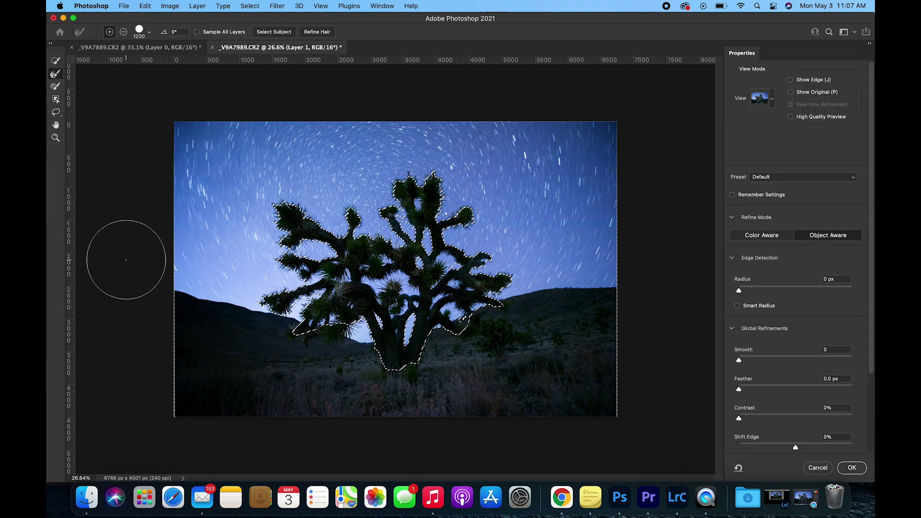
pyautogui.click(56, 61)
pyautogui.moveTo(239, 348)
pyautogui.mouseDown()
pyautogui.moveTo(209, 365)
pyautogui.moveTo(382, 398)
pyautogui.moveTo(574, 382)
pyautogui.mouseUp()
# Refine the selection around the spiky leaves and gaps between branches with the Refine Edge Brush, reducing its size to 100.
pyautogui.press('r')
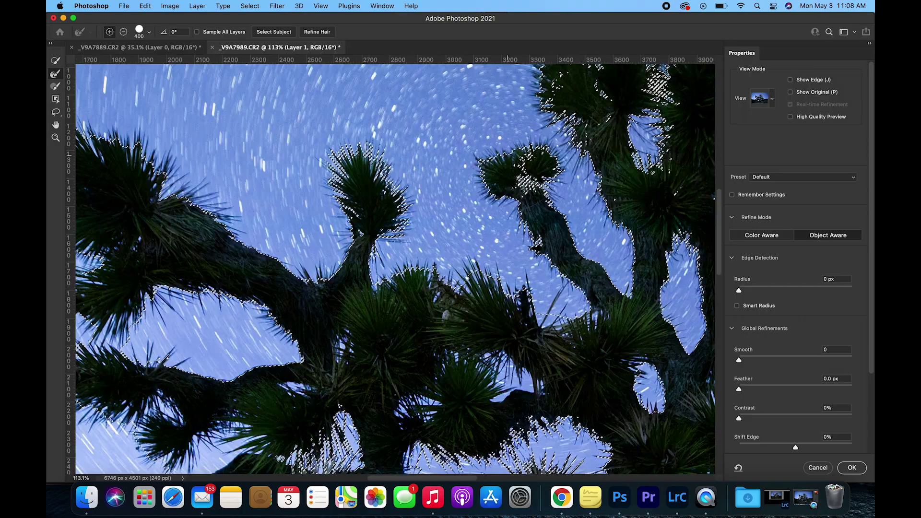
pyautogui.hscroll(10, 508, 154)
pyautogui.scroll(-10, 619, 350)
pyautogui.press('[')
pyautogui.press('[')
pyautogui.press('[')
pyautogui.press('[')
pyautogui.press('[')
pyautogui.press('[')
pyautogui.press('[')
pyautogui.hscroll(-10, 374, 366)
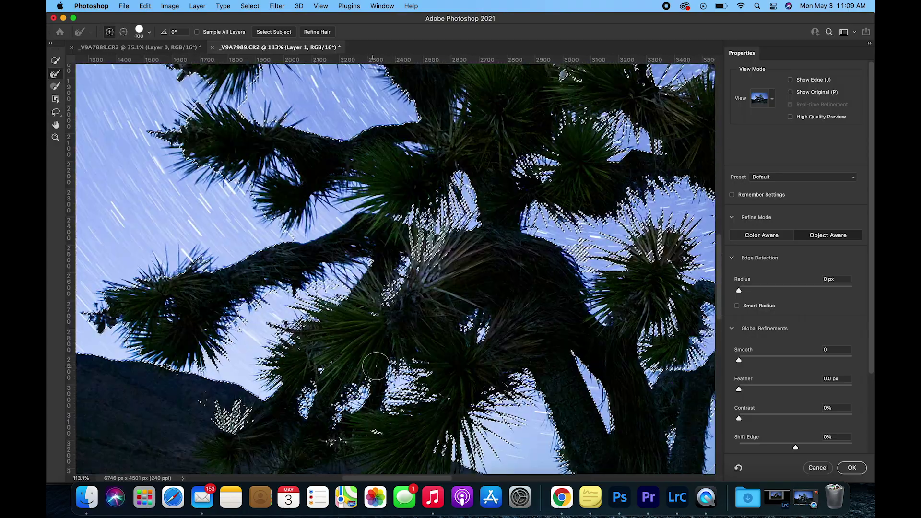
pyautogui.scroll(10, 332, 220)
pyautogui.press('z')
pyautogui.moveTo(633, 131)
pyautogui.mouseDown()
pyautogui.moveTo(522, 130)
pyautogui.moveTo(633, 131)
pyautogui.mouseUp()
# Preview the cutout over the star trails in Onion Skin view, accept the selection and apply it as Layer 1's mask.
pyautogui.click(770, 101)
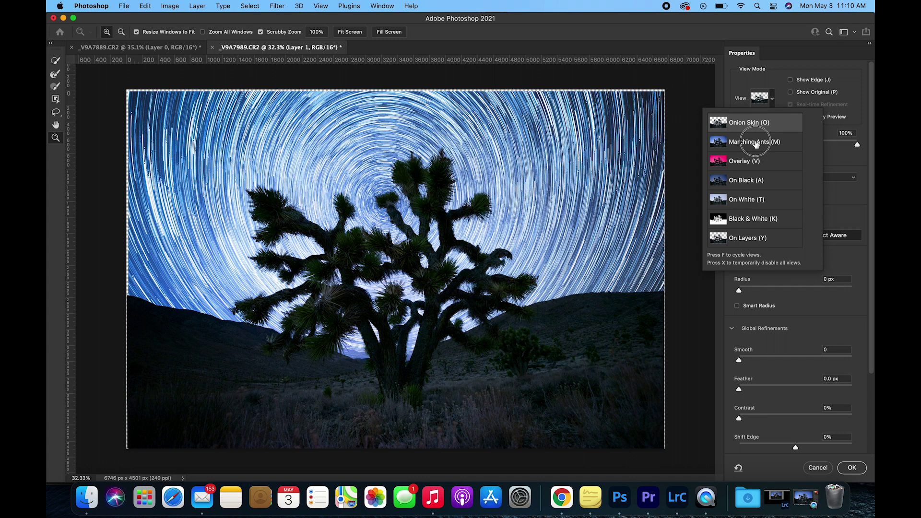
pyautogui.scroll(2, 758, 144)
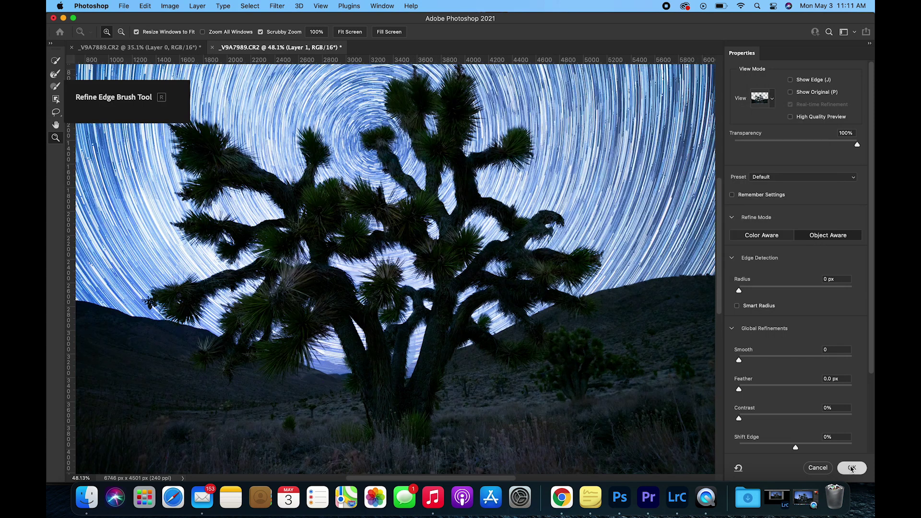
pyautogui.click(852, 468)
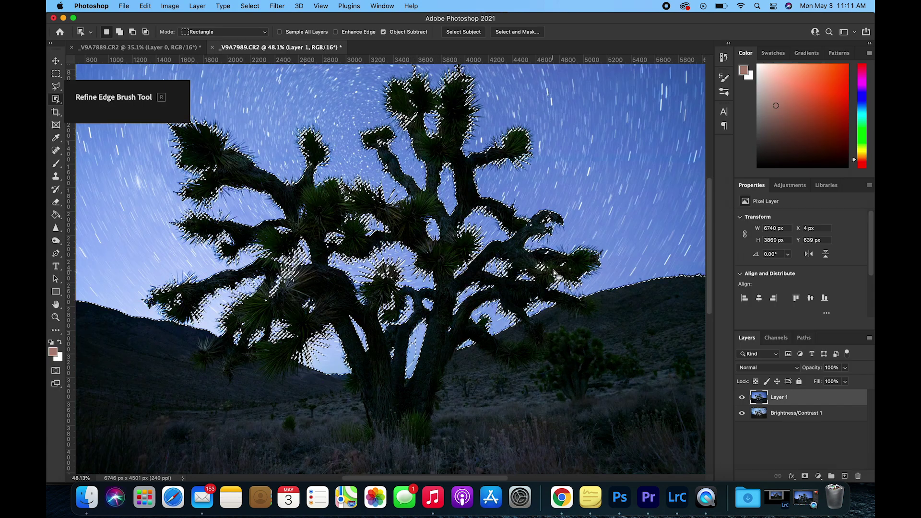
pyautogui.click(805, 477)
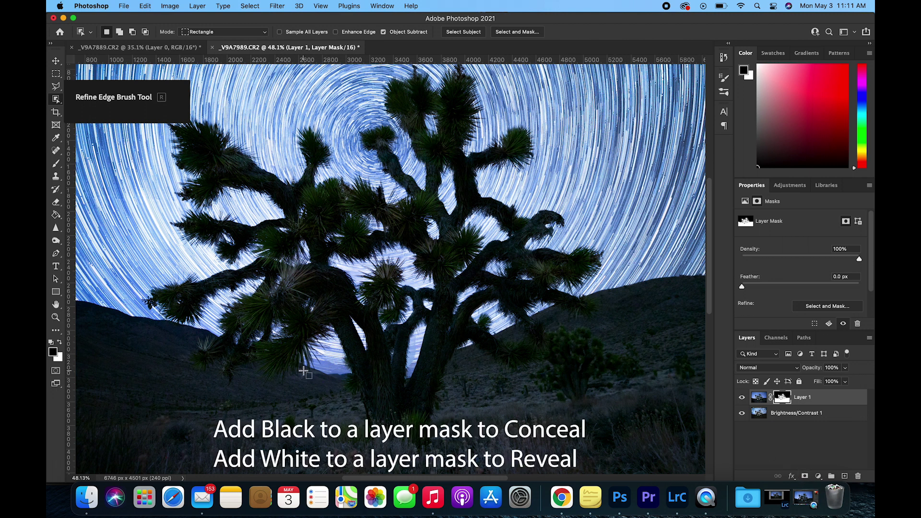
# Clean up Layer 1's mask around the tree's right branches, painting black to conceal and white to reveal with a 70 px brush.
pyautogui.press('b')
pyautogui.press('z')
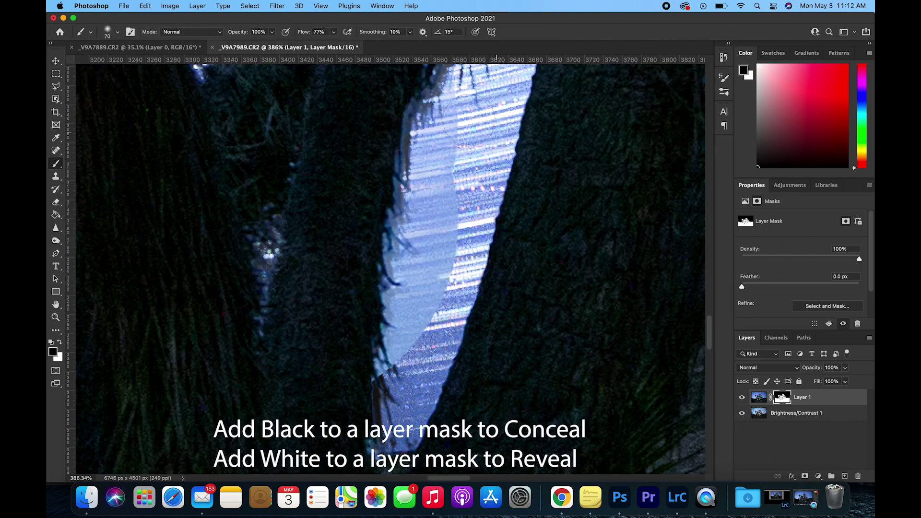
pyautogui.moveTo(438, 104); pyautogui.dragTo(394, 375)
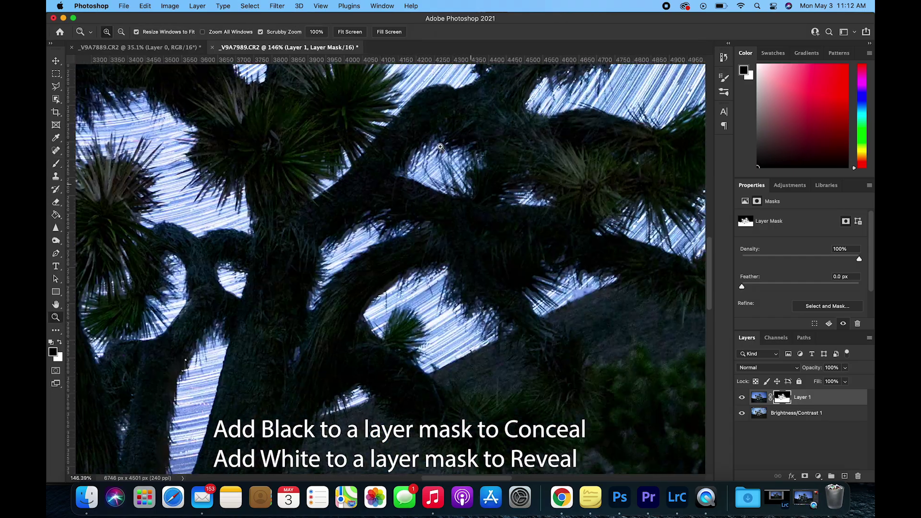
pyautogui.press('b')
pyautogui.moveTo(441, 147); pyautogui.dragTo(482, 185)
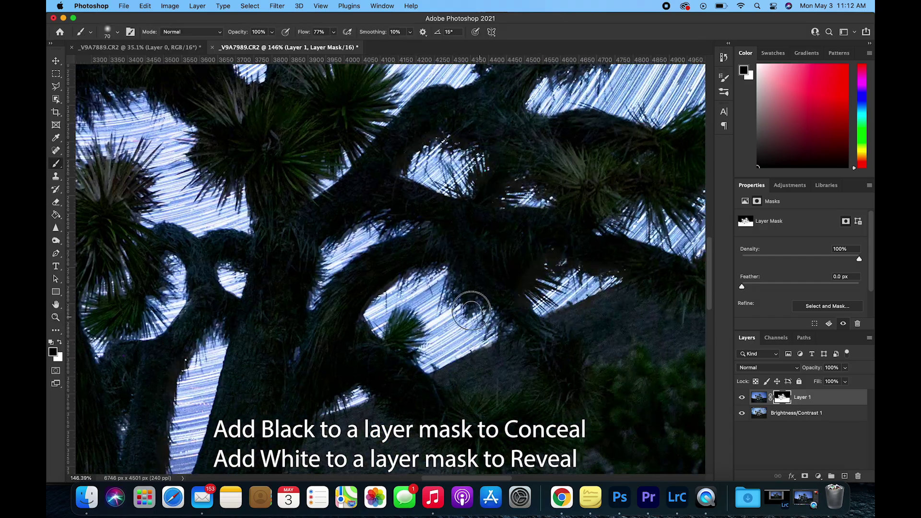
pyautogui.moveTo(475, 304); pyautogui.dragTo(480, 341)
pyautogui.press('x')
pyautogui.moveTo(530, 198); pyautogui.dragTo(307, 308)
pyautogui.press('x')
pyautogui.moveTo(451, 230); pyautogui.dragTo(509, 221)
pyautogui.moveTo(468, 321); pyautogui.dragTo(517, 432)
# Paint black on Layer 1's mask to clean the edges of the tree's topmost leaf clusters and upper branches.
pyautogui.moveTo(502, 113); pyautogui.dragTo(517, 183)
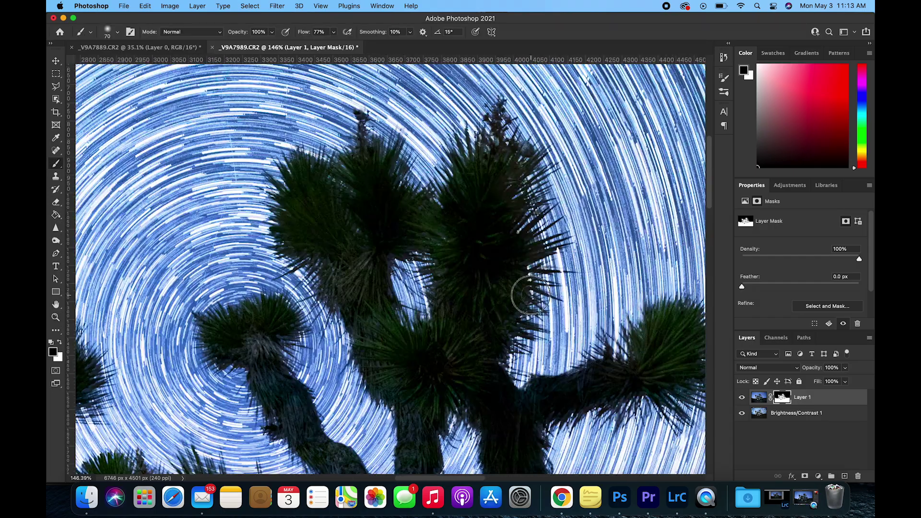
pyautogui.moveTo(376, 127); pyautogui.dragTo(353, 156)
pyautogui.moveTo(390, 408); pyautogui.dragTo(534, 436)
pyautogui.moveTo(302, 360); pyautogui.dragTo(221, 300)
pyautogui.moveTo(204, 288); pyautogui.dragTo(274, 170)
# Touch up Layer 1's mask along the tree's lower-left branches and around the central leaf clusters beside the trunk.
pyautogui.hscroll(15, 452, 226)
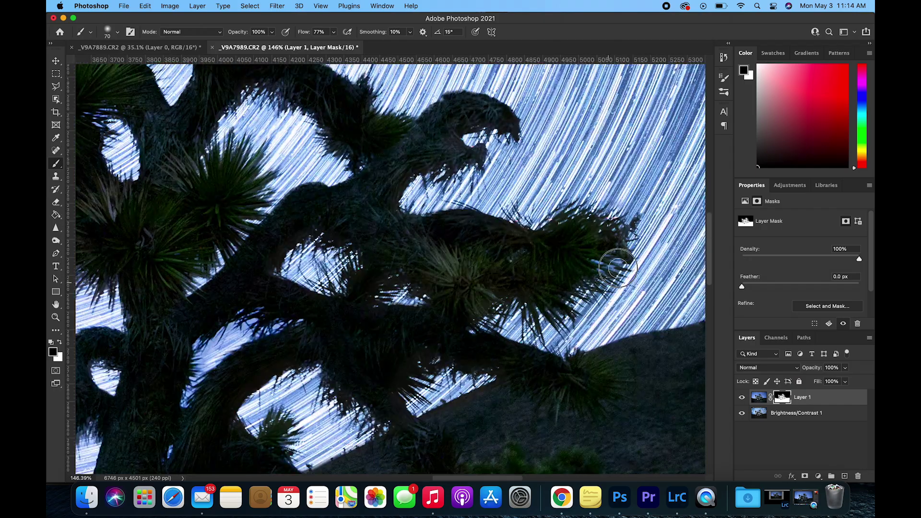
pyautogui.press('x')
pyautogui.press('x')
pyautogui.moveTo(419, 265); pyautogui.dragTo(401, 321)
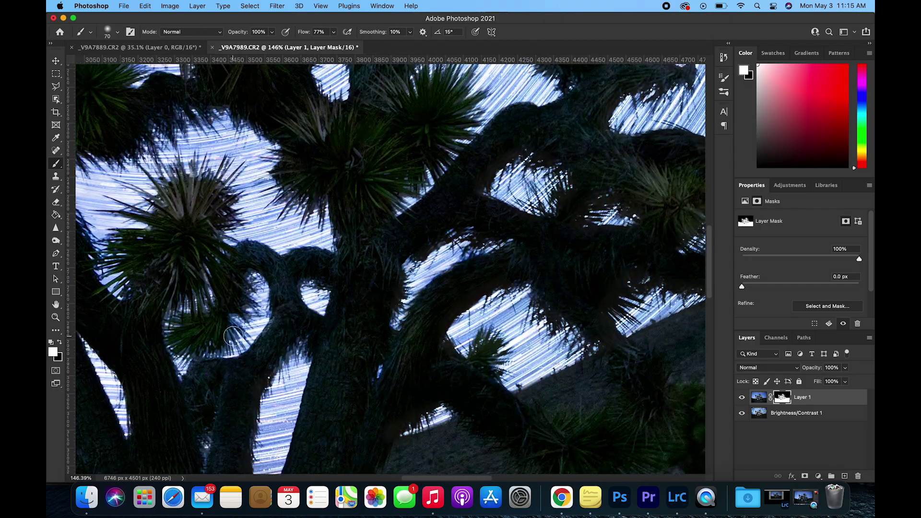
pyautogui.moveTo(223, 259); pyautogui.dragTo(204, 350)
# Fit the whole image in view and compare the composite with and without the masked Layer 1.
pyautogui.press('z')
pyautogui.press('super+0')
pyautogui.click(742, 398)
pyautogui.click(742, 397)
pyautogui.click(741, 398)
pyautogui.click(742, 398)
pyautogui.click(742, 398)
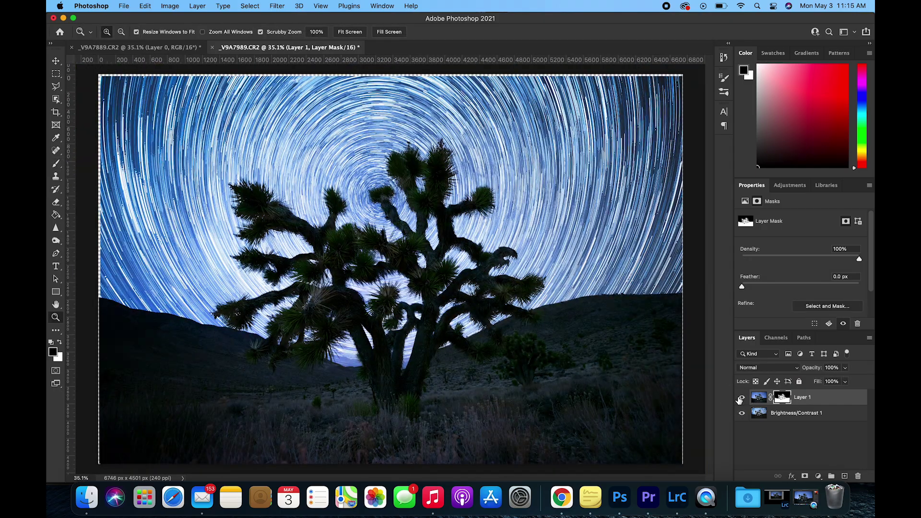
# Refine Layer 1's mask in the gaps between the tree's central branches, alternating black and white brush strokes.
pyautogui.moveTo(414, 271); pyautogui.dragTo(490, 270)
pyautogui.press('b')
pyautogui.moveTo(406, 321); pyautogui.dragTo(439, 401)
pyautogui.moveTo(357, 336); pyautogui.dragTo(233, 394)
pyautogui.moveTo(336, 287); pyautogui.dragTo(153, 319)
pyautogui.moveTo(153, 264); pyautogui.dragTo(288, 226)
pyautogui.press('x')
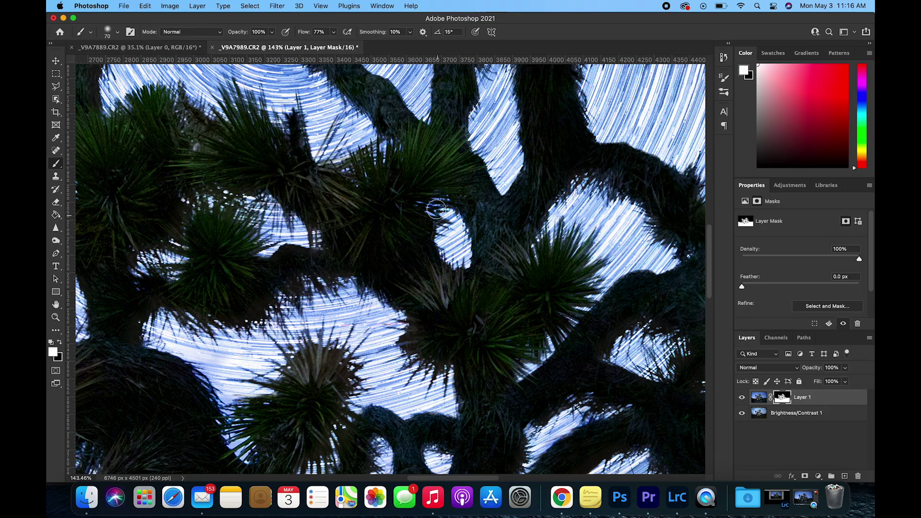
pyautogui.moveTo(599, 182); pyautogui.dragTo(607, 249)
pyautogui.press('x')
pyautogui.moveTo(590, 259); pyautogui.dragTo(623, 241)
# Inspect the masked tree edges at several zoom levels and compare the image with and without Layer 1.
pyautogui.press('z')
pyautogui.moveTo(409, 269); pyautogui.dragTo(224, 318)
pyautogui.moveTo(357, 256); pyautogui.dragTo(480, 254)
pyautogui.moveTo(331, 144); pyautogui.dragTo(283, 15)
pyautogui.moveTo(430, 200); pyautogui.dragTo(284, 235)
pyautogui.click(742, 397)
pyautogui.click(742, 398)
# Merge Layer 1 with the Brightness/Contrast 1 layer and save the combined image.
pyautogui.click(814, 413)
pyautogui.rightClick(814, 413)
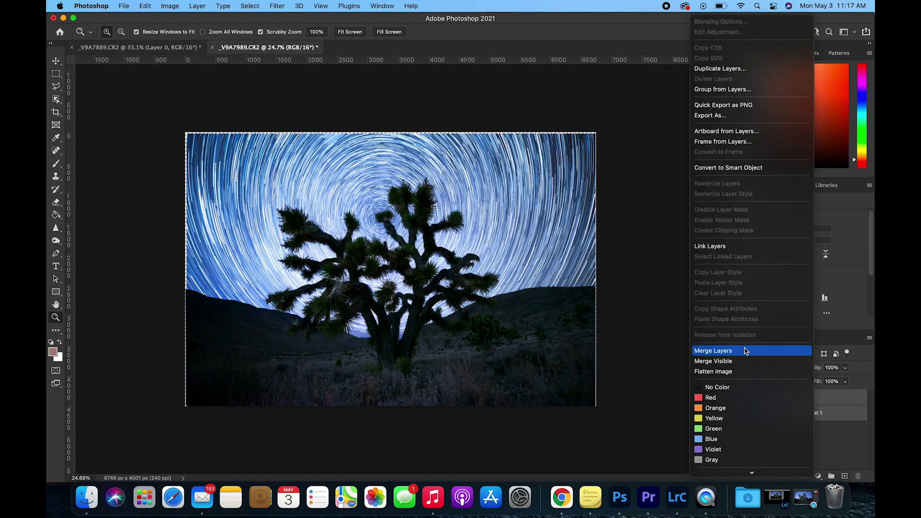
pyautogui.click(749, 349)
pyautogui.click(123, 6)
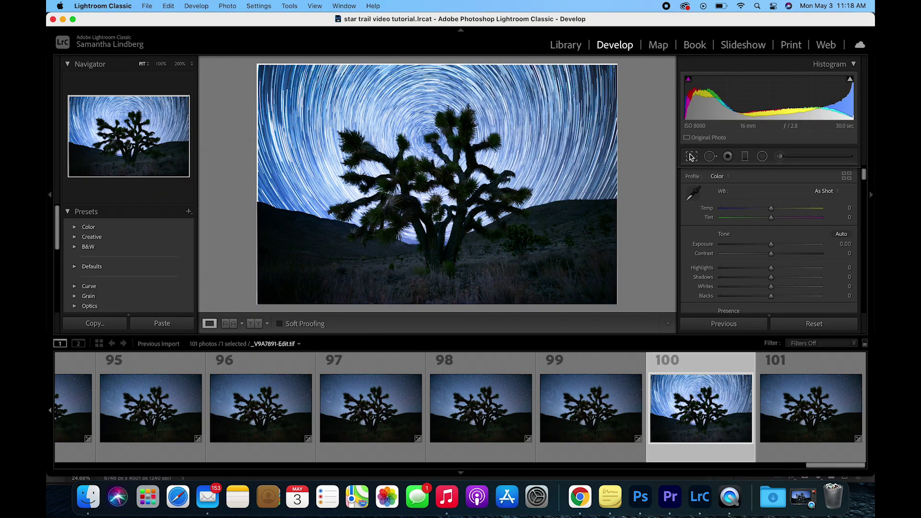
# Switch to Lightroom Classic and crop _V9A7891-Edit.tif slightly to trim its uneven border.
pyautogui.click(690, 156)
pyautogui.moveTo(258, 65); pyautogui.dragTo(261, 67)
pyautogui.press('Return')
# Cool the white balance slightly and set Exposure to +0.05, Contrast to +6 and Highlights to -5.
pyautogui.moveTo(771, 213); pyautogui.dragTo(769, 213)
pyautogui.moveTo(771, 249); pyautogui.dragTo(774, 259)
pyautogui.moveTo(771, 273); pyautogui.dragTo(768, 273)
pyautogui.moveTo(771, 274); pyautogui.dragTo(771, 289)
# Set the blue saturation to +10 and blue luminance to -12, and adjust the white balance Temp to -3.
pyautogui.scroll(-15, 771, 240)
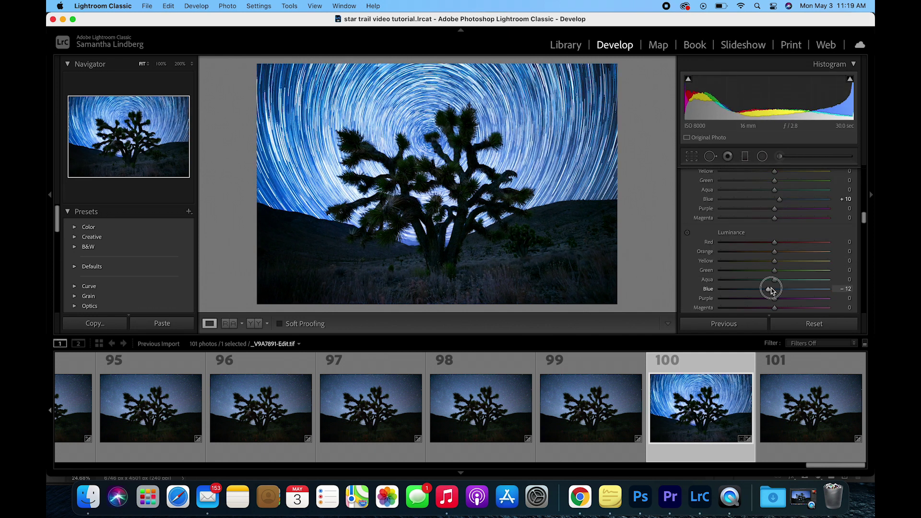
pyautogui.scroll(15, 768, 240)
pyautogui.moveTo(766, 236); pyautogui.dragTo(767, 236)
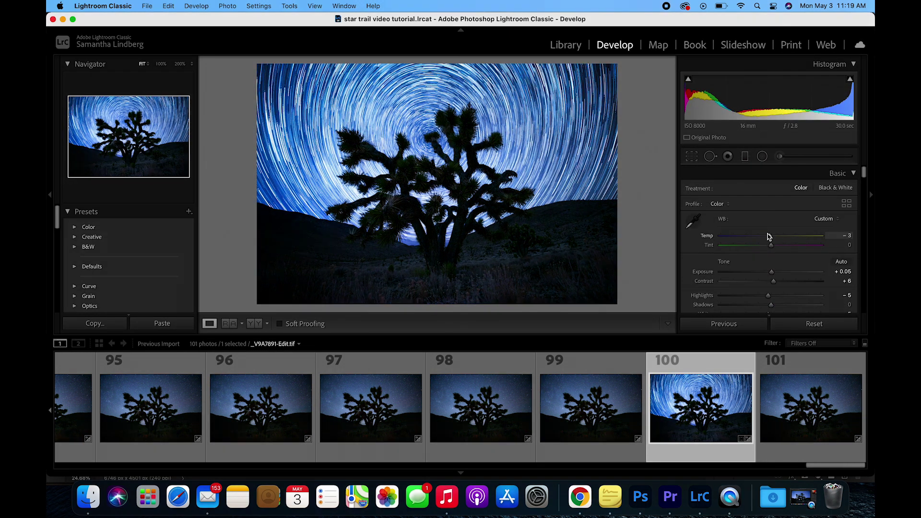
# Compare the edited photo with its unedited version by toggling the before/after view.
pyautogui.press('\\')
pyautogui.press('\\')
pyautogui.press('\\')
pyautogui.press('\\')
pyautogui.press('\\')
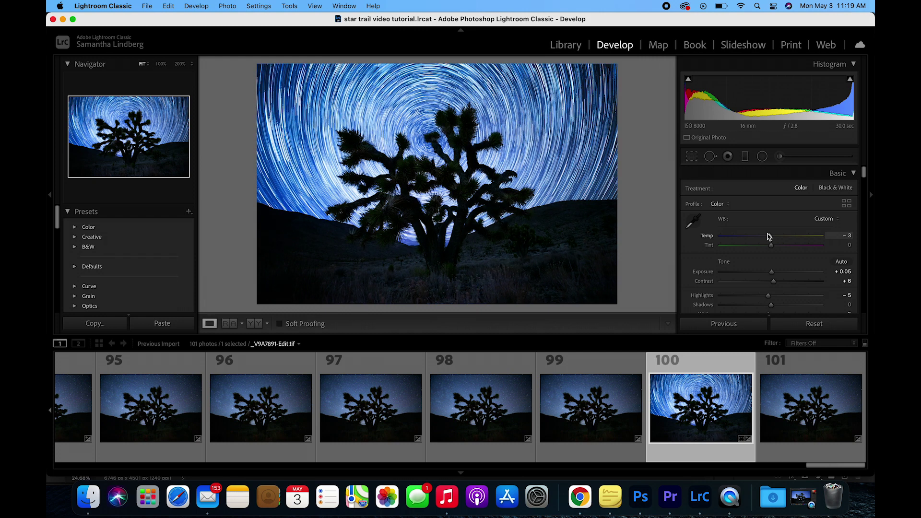